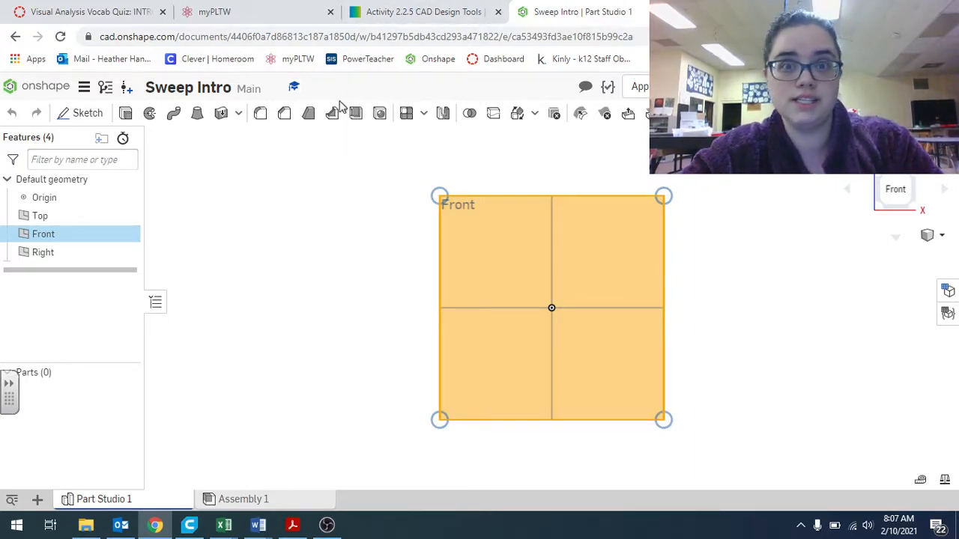
Start a sketch on the Front plane and draw a vertical line about 0.81 long up from the origin
click(84, 113)
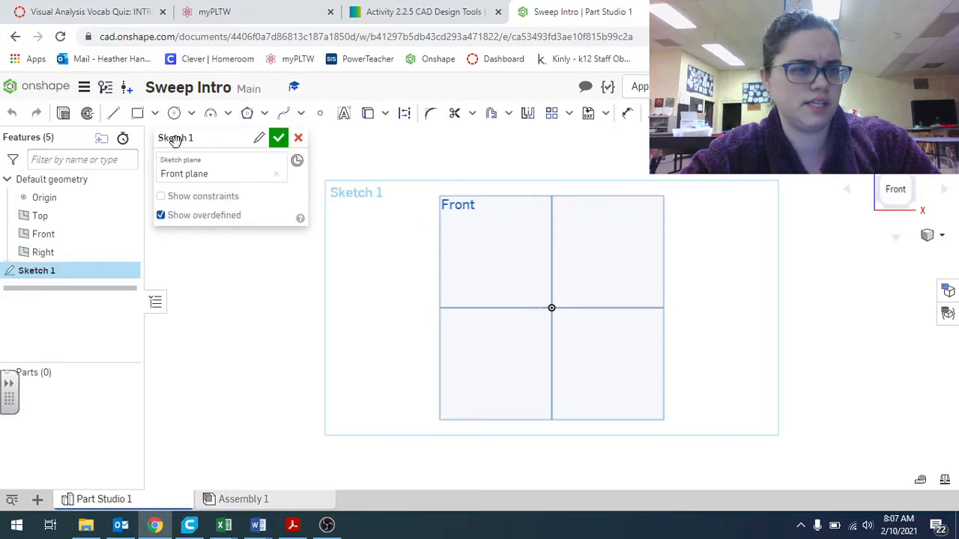
click(114, 114)
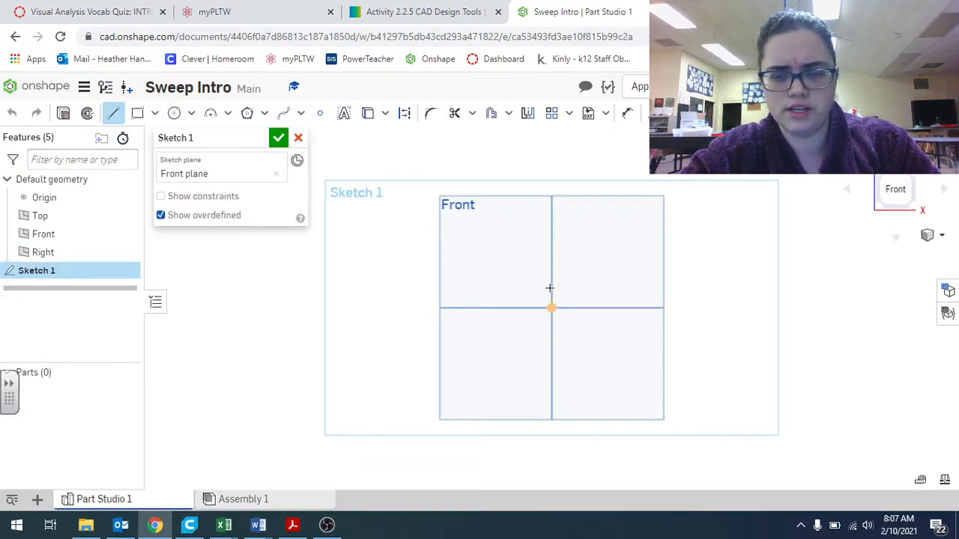
scroll(563, 307, up, 5)
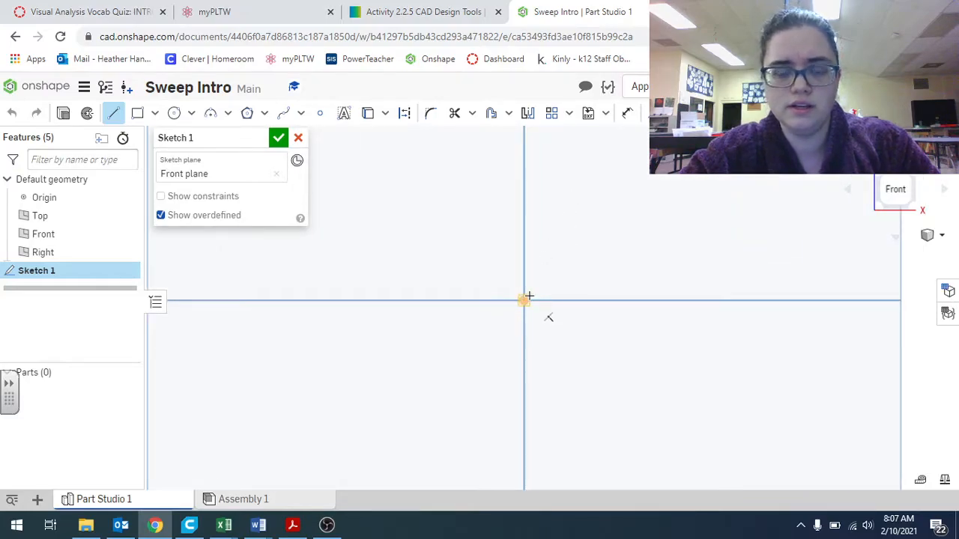
click(525, 297)
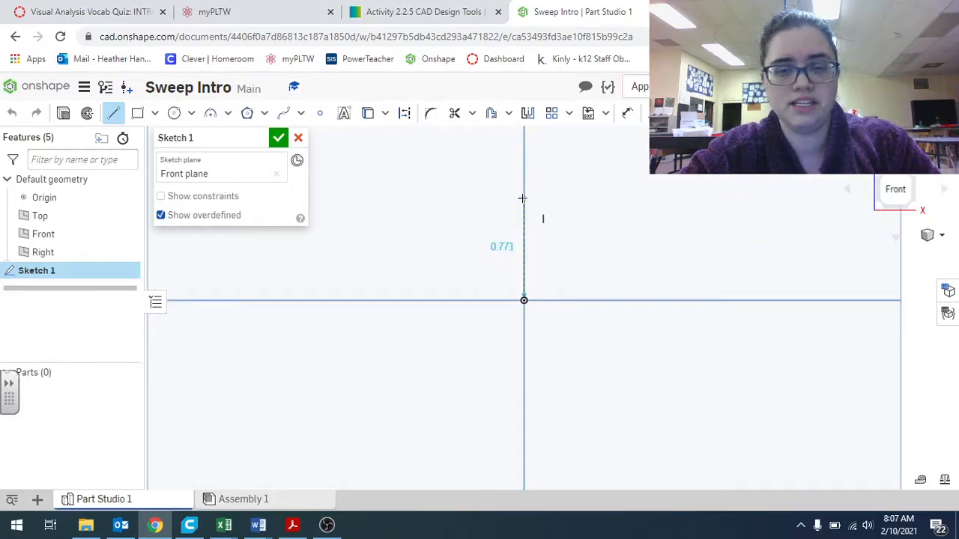
click(524, 193)
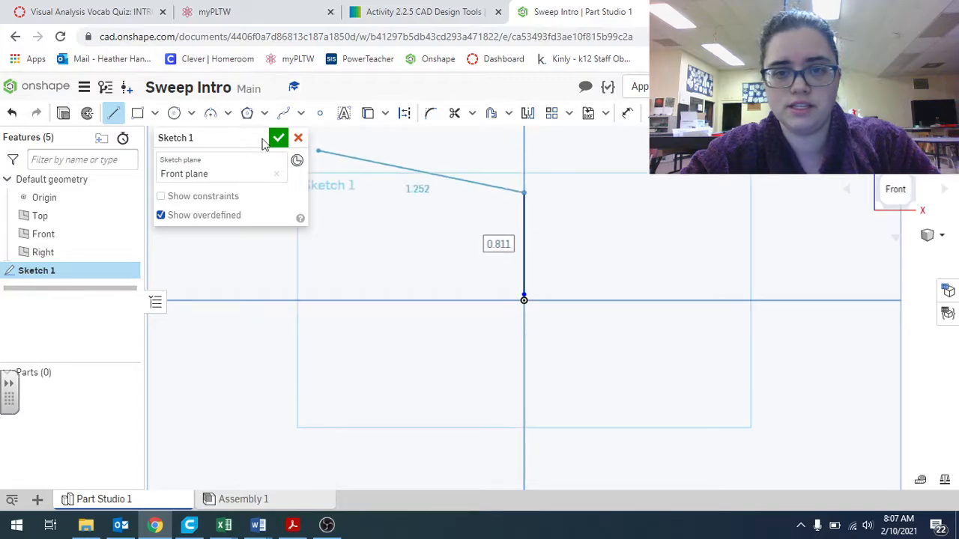
Draw a tangent arc from the top of the line, curving over to the right as a semicircle
click(228, 113)
click(230, 163)
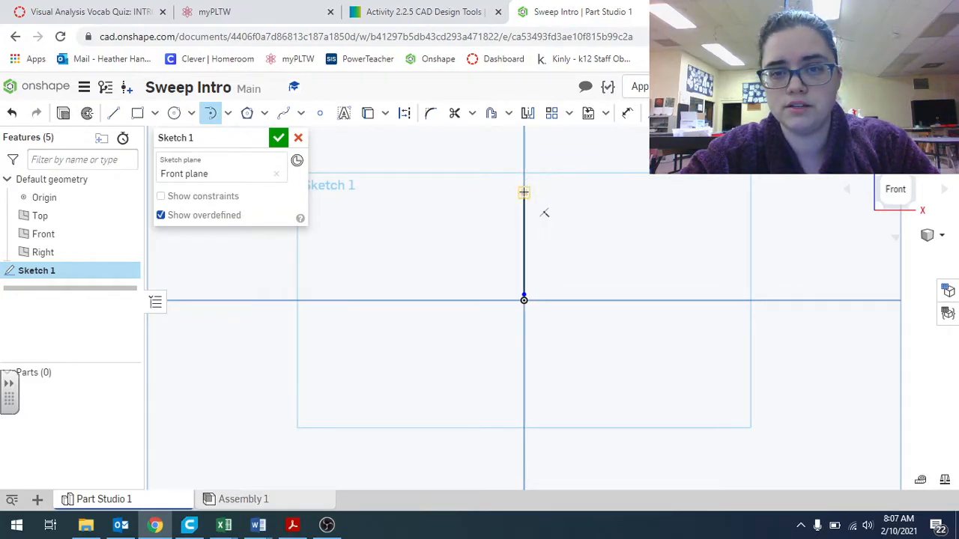
click(570, 194)
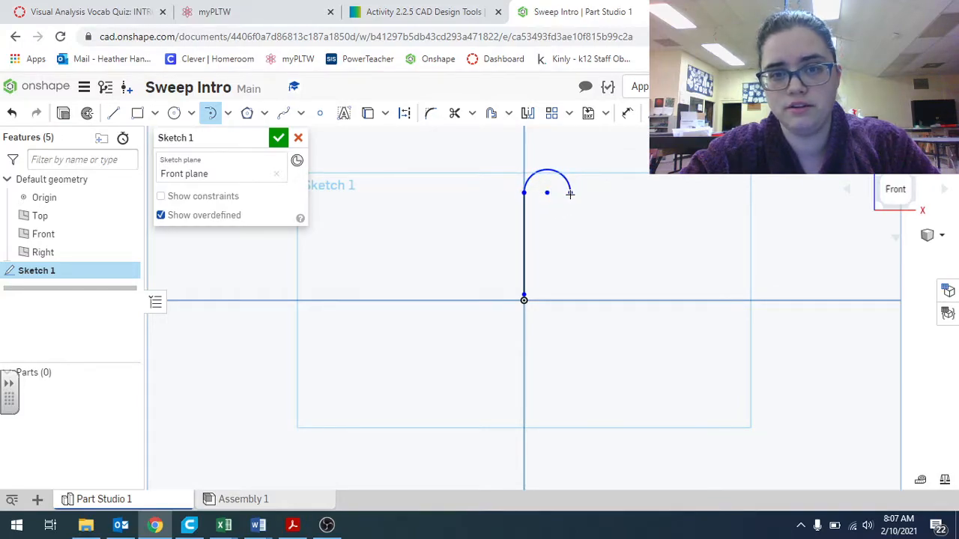
Draw a vertical line about 1.09 long down from the arc's right end, then a tangent arc curving back left
click(113, 112)
click(570, 192)
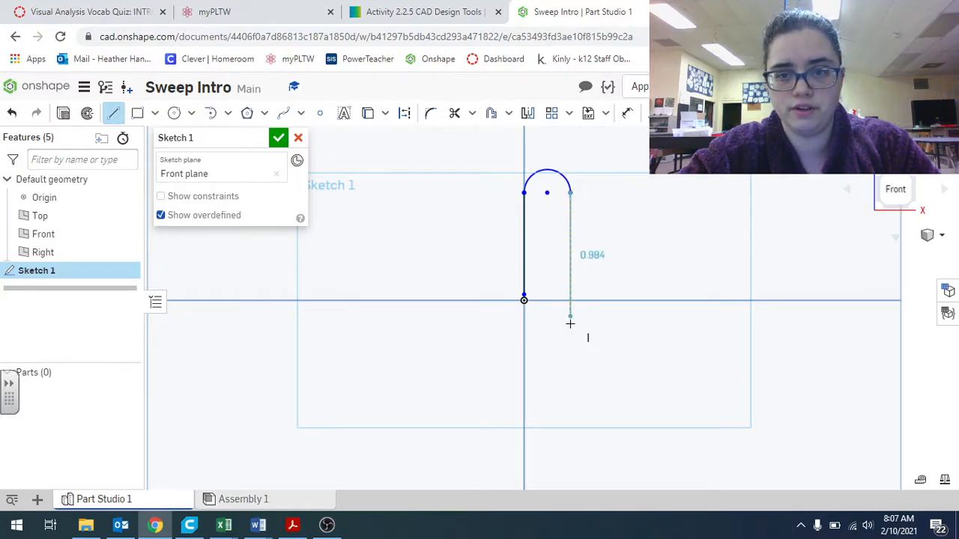
click(570, 330)
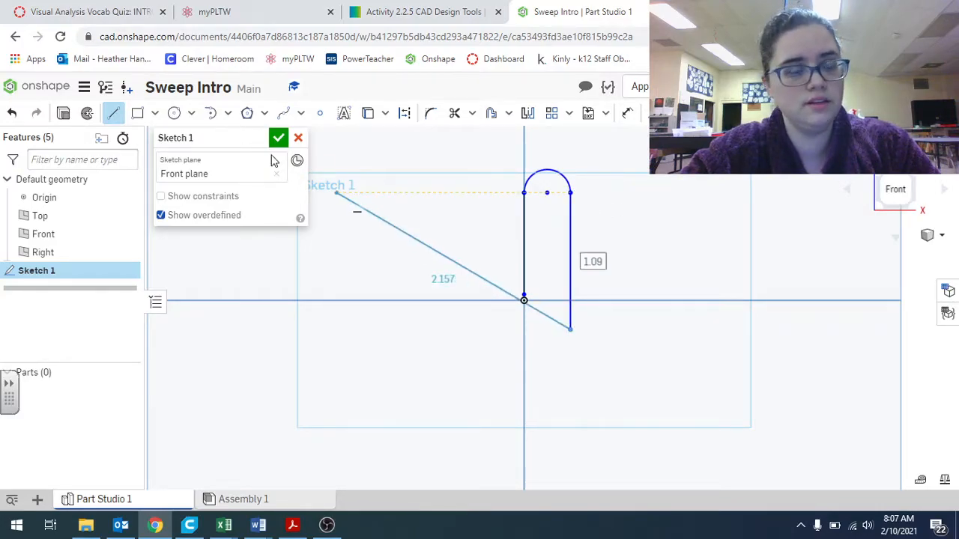
click(211, 114)
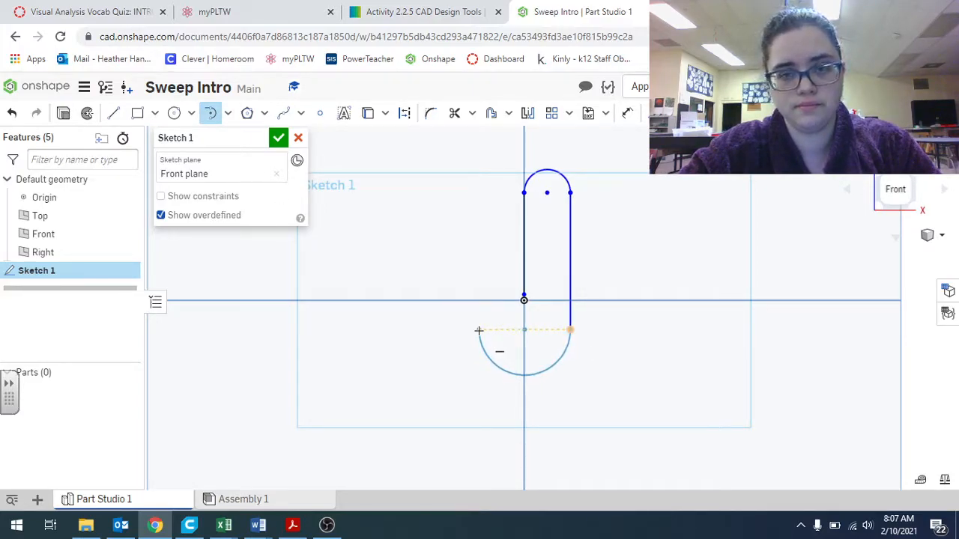
click(508, 327)
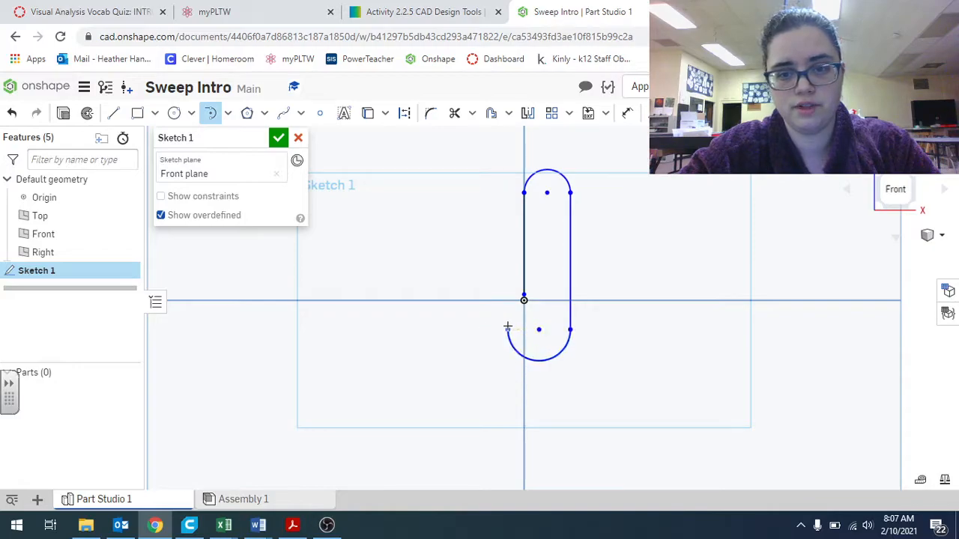
Draw a vertical line about 1.06 long up from the left end of the bottom arc
click(114, 113)
click(508, 329)
click(507, 196)
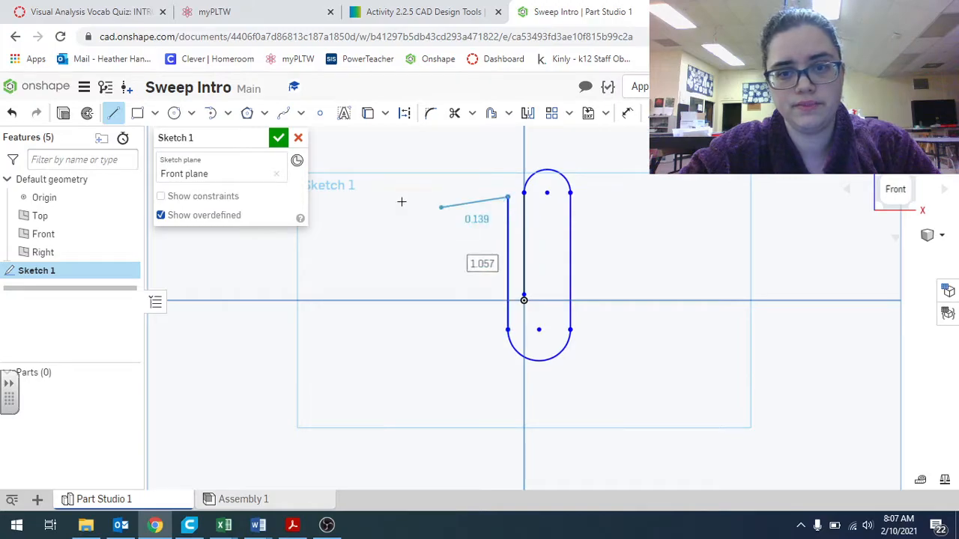
click(113, 113)
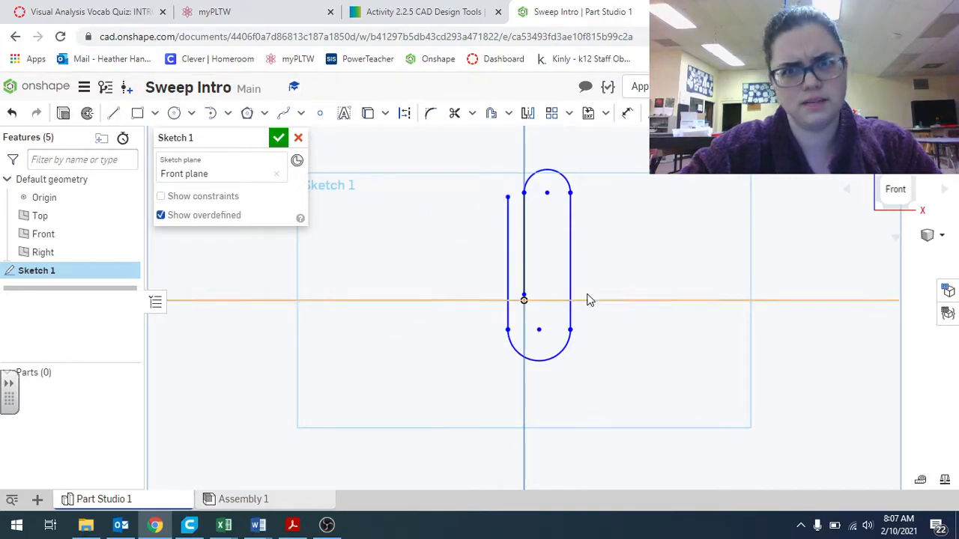
Drag the sketch endpoints to narrow the loop and align the left line under the top arc
drag(571, 194, 553, 191)
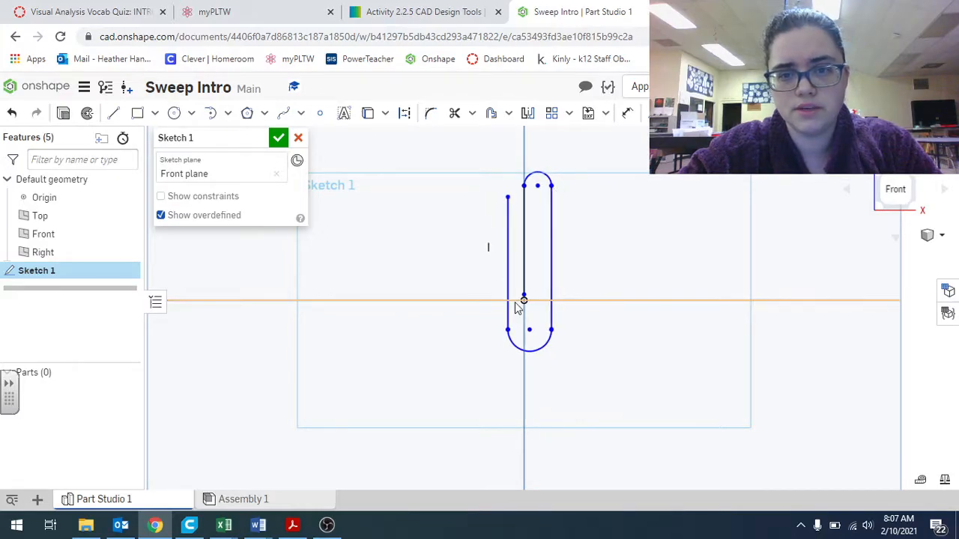
drag(507, 331, 516, 317)
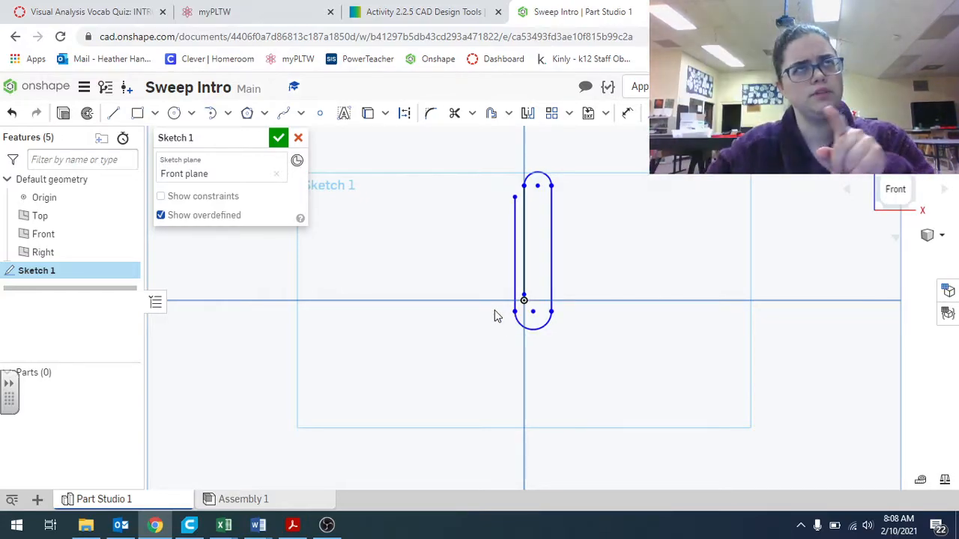
click(210, 112)
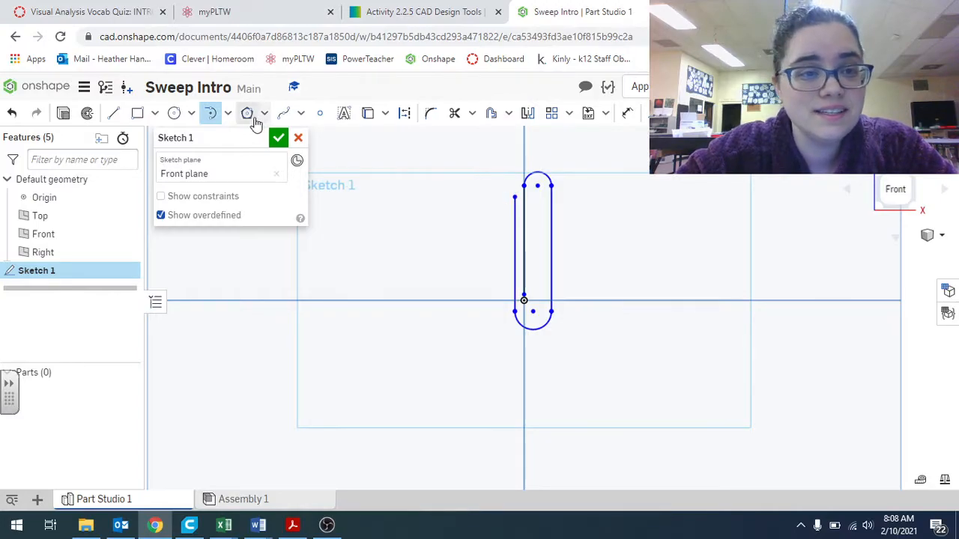
click(113, 113)
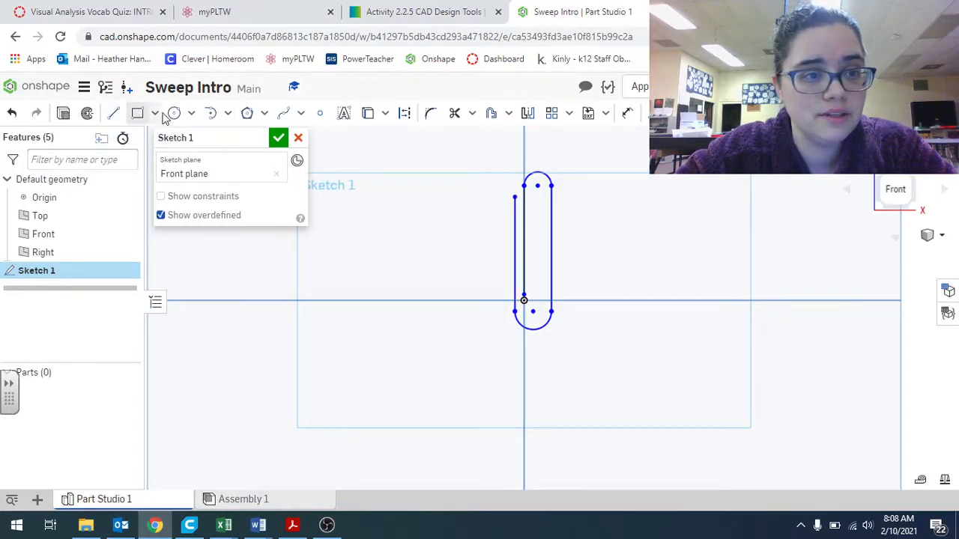
mouse_move(515, 193)
mouse_down()
mouse_move(525, 185)
mouse_move(509, 190)
mouse_up()
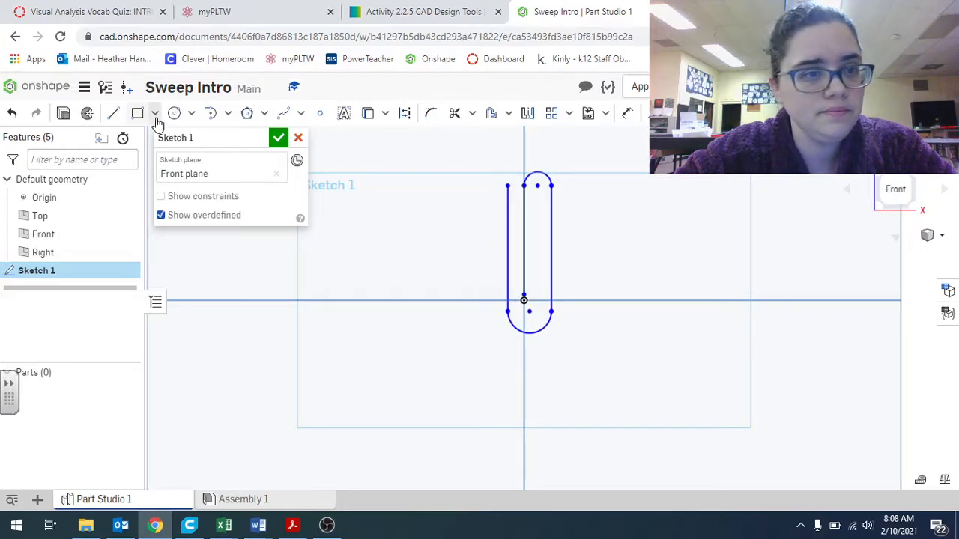
Draw a larger arc over the top of the loop and a vertical line from its right end down to the horizontal axis
click(211, 113)
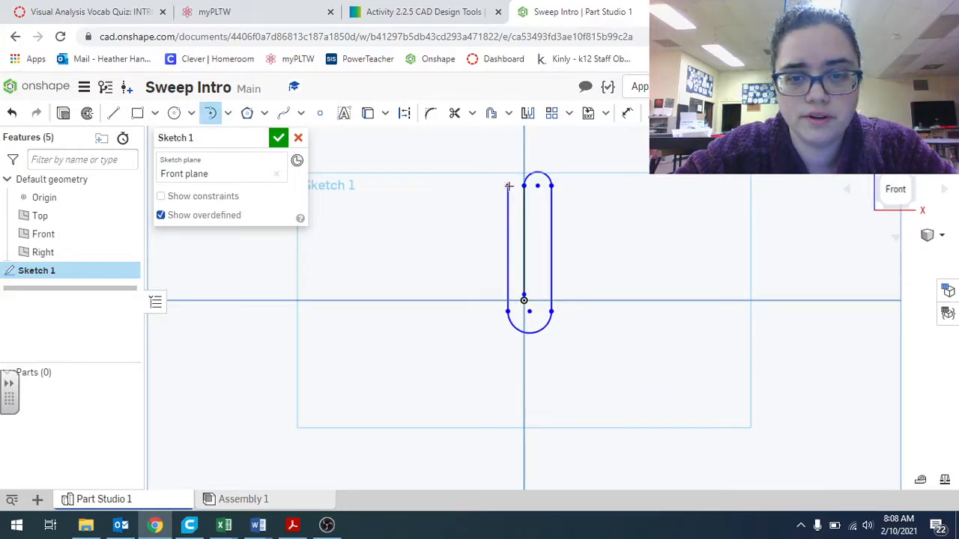
click(509, 186)
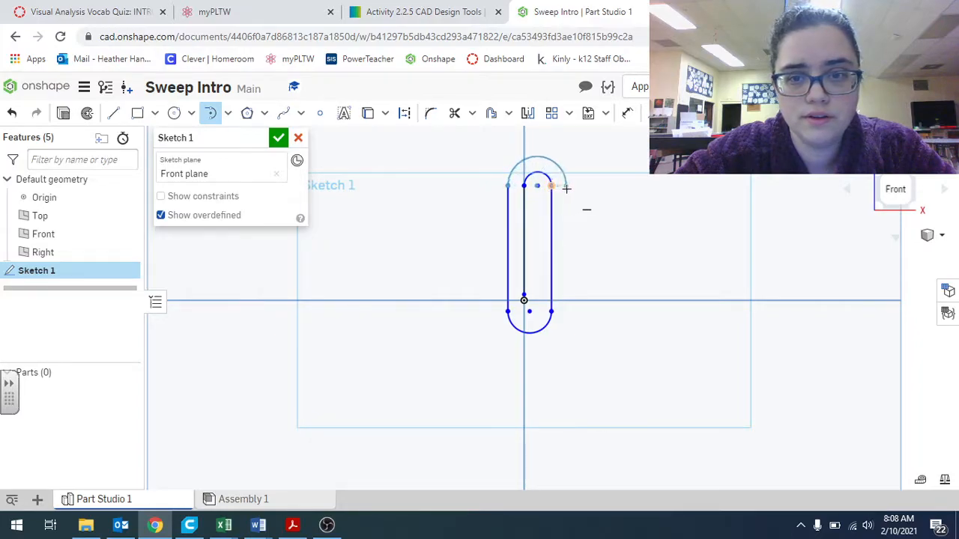
click(566, 186)
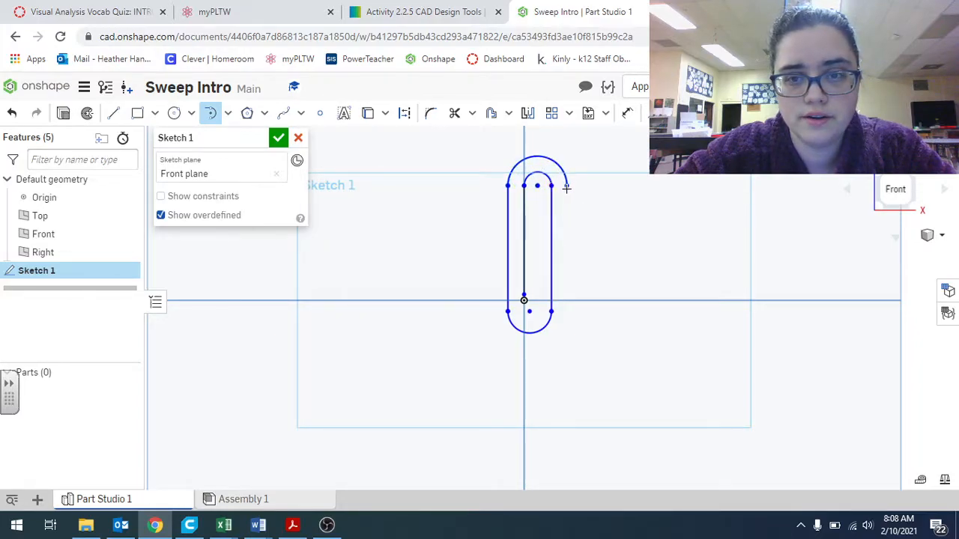
click(113, 113)
click(567, 185)
click(566, 300)
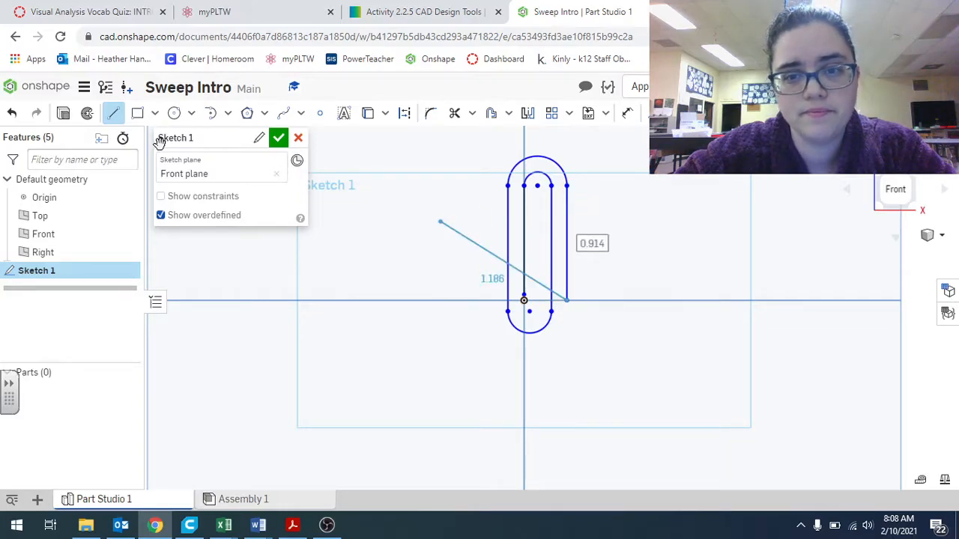
click(113, 113)
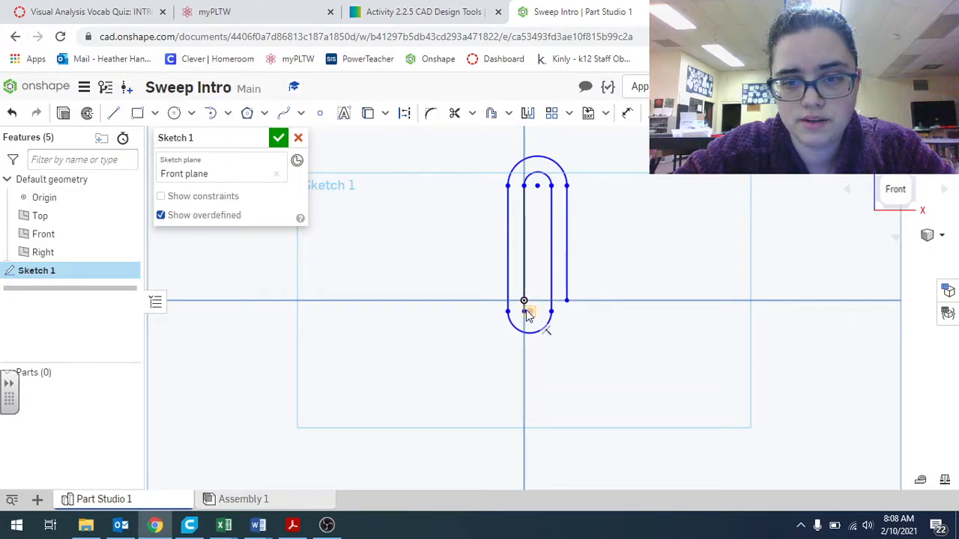
Drag the bottom arc's center and undo the move
drag(528, 311, 524, 311)
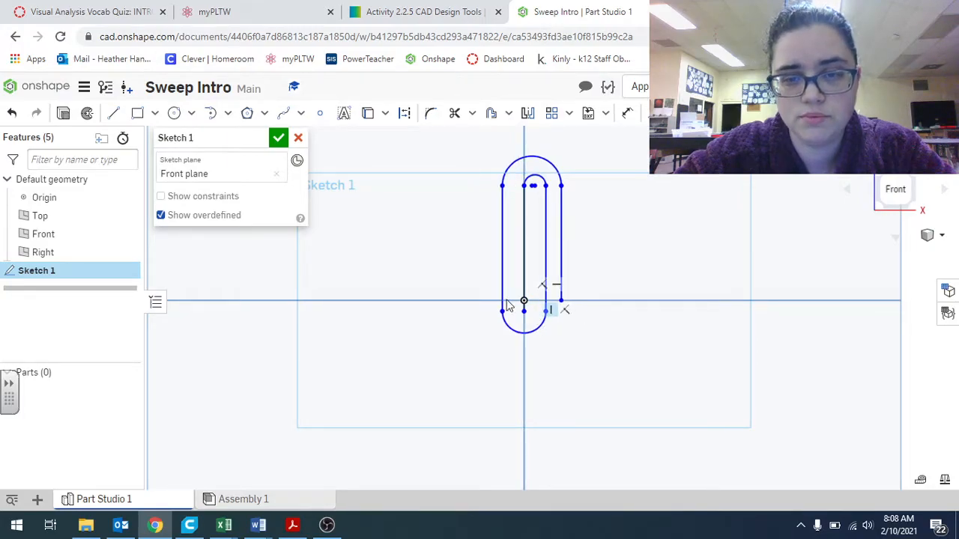
click(13, 113)
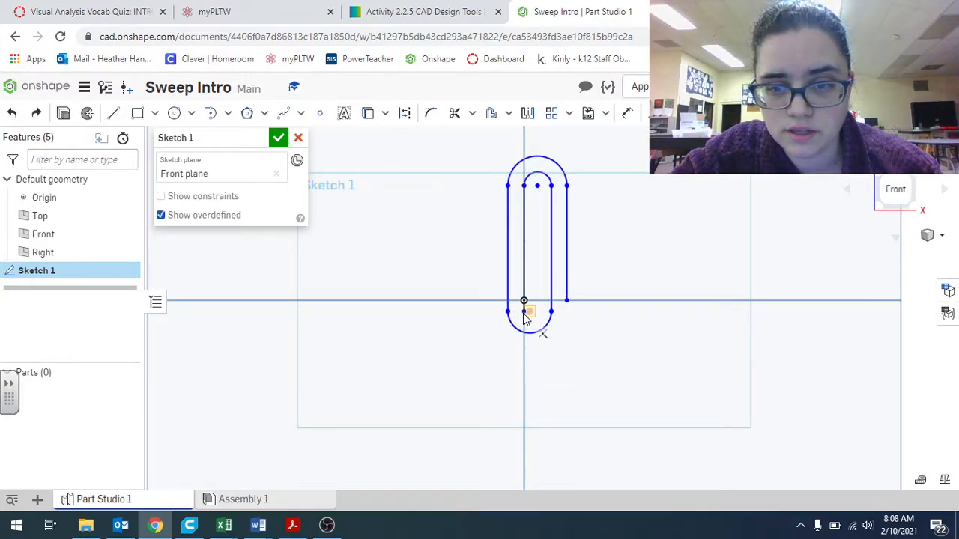
Drag the bottom arc's points to enlarge the lower loop around the origin, then finish the sketch
mouse_move(523, 299)
mouse_down()
mouse_move(557, 322)
mouse_move(537, 301)
mouse_up()
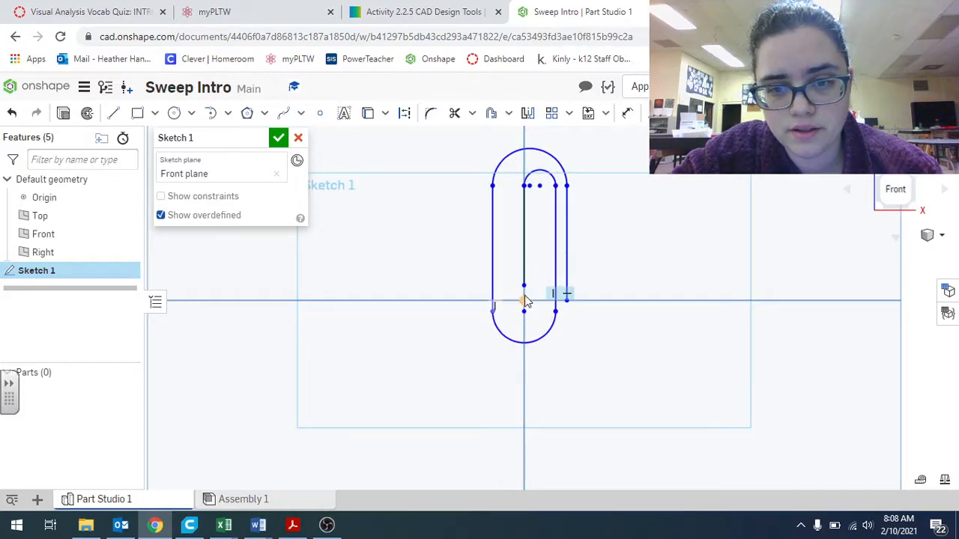
click(524, 301)
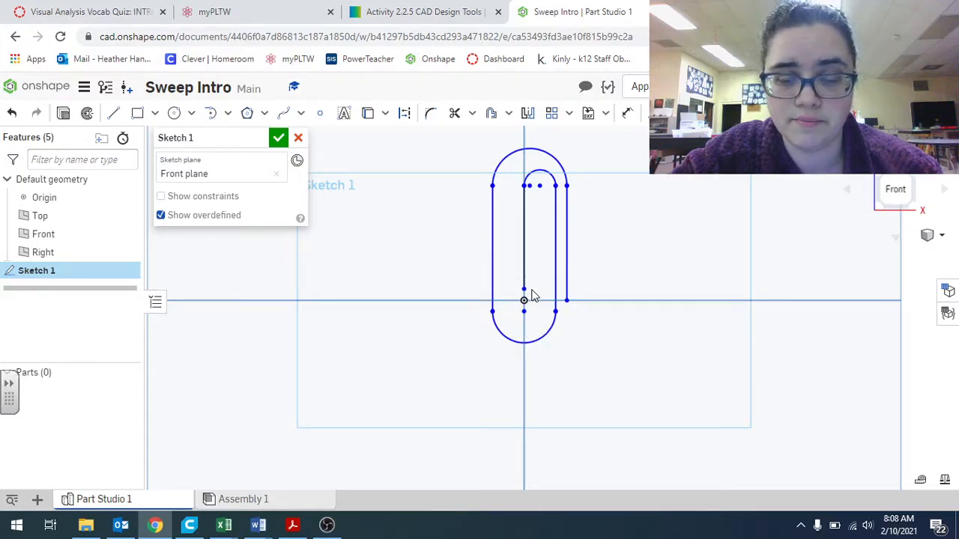
key(Escape)
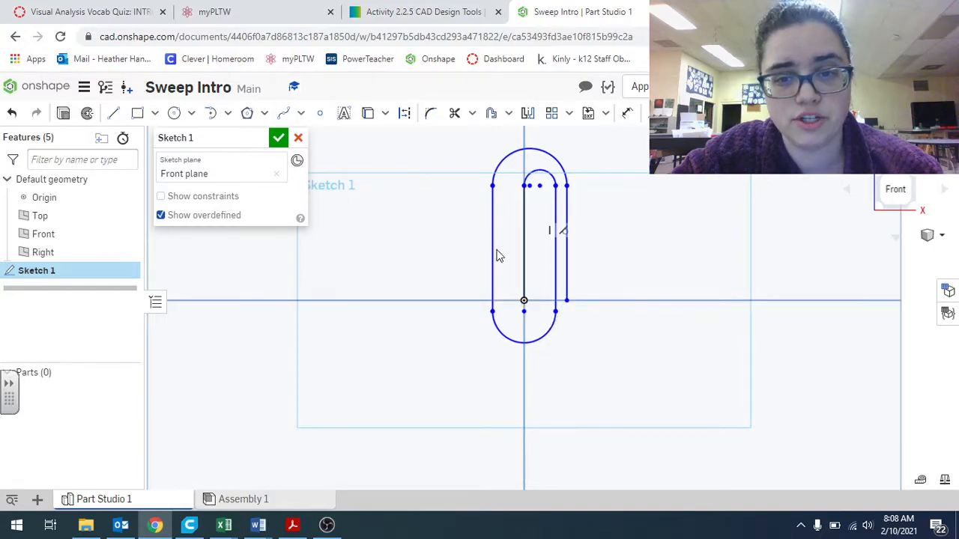
mouse_move(554, 315)
mouse_down()
mouse_move(540, 317)
mouse_move(575, 308)
mouse_up()
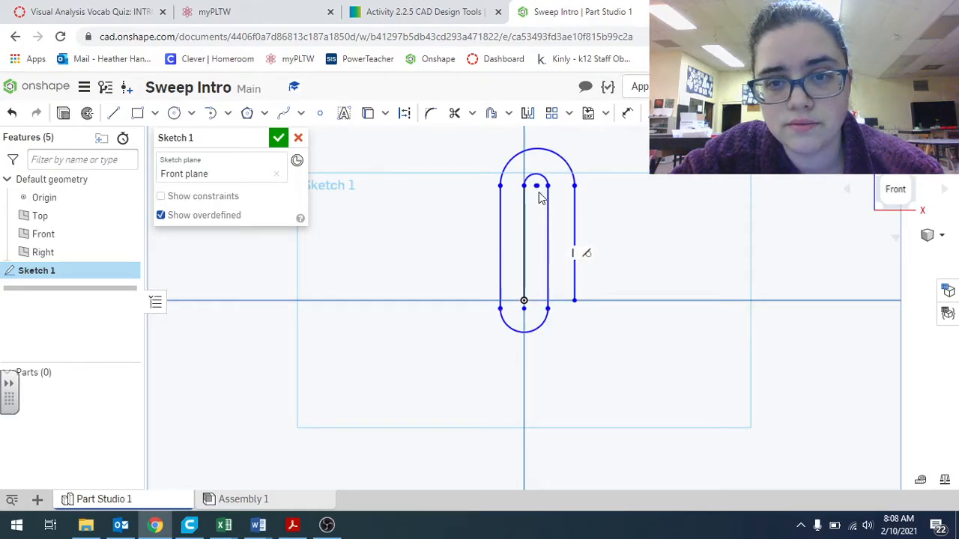
mouse_move(538, 193)
mouse_down()
mouse_move(550, 190)
mouse_move(538, 193)
mouse_up()
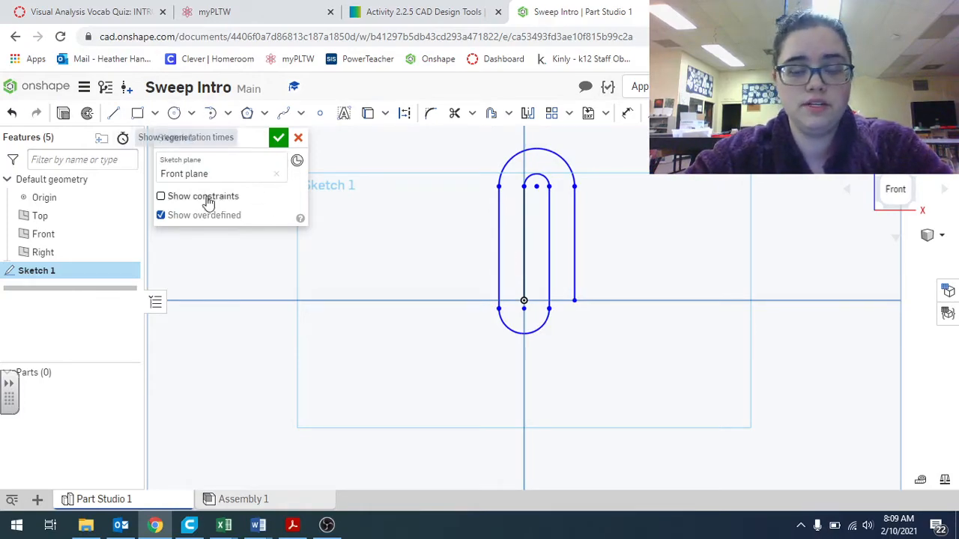
click(278, 140)
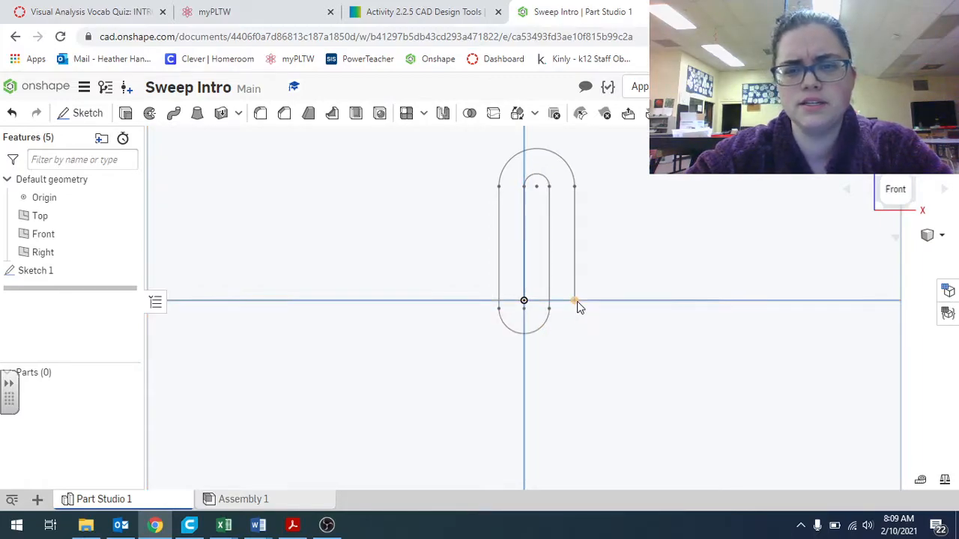
Sketch a small circle centered at the origin on the Top plane and finish the sketch
scroll(570, 305, down, 3)
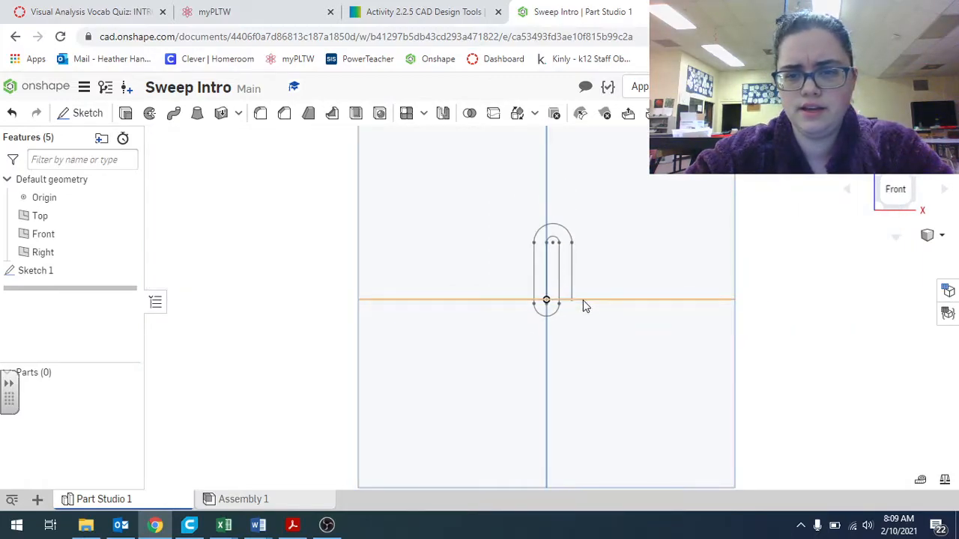
right_drag(683, 317, 626, 276)
right_drag(571, 293, 584, 339)
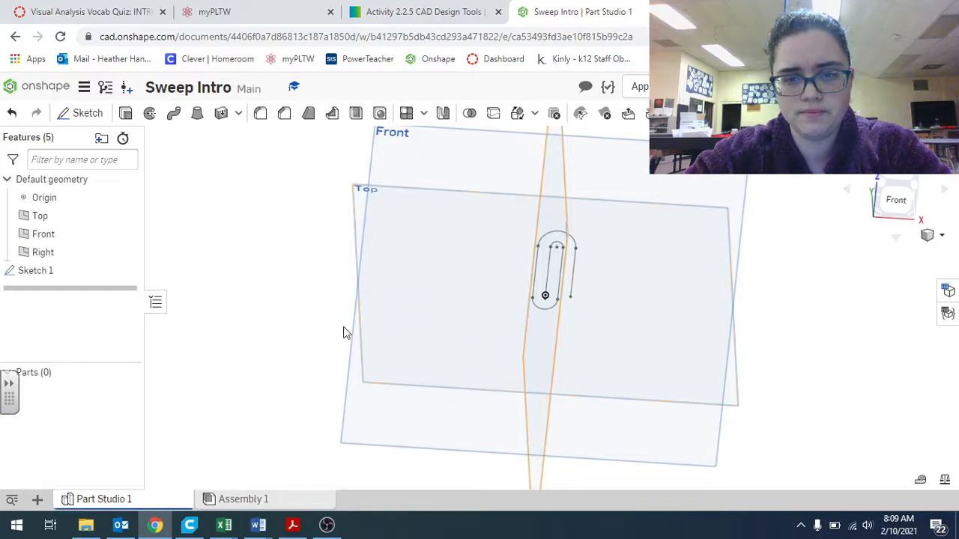
click(363, 208)
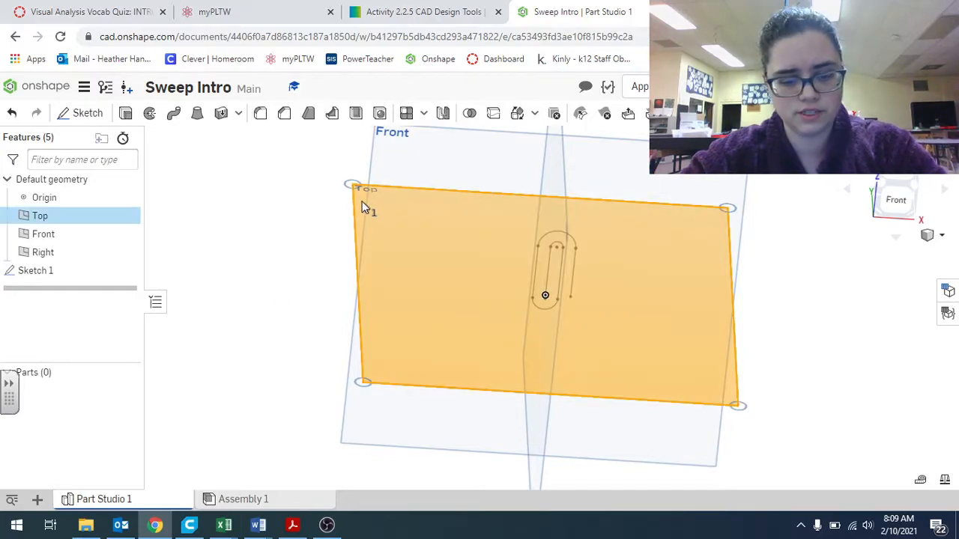
key(n)
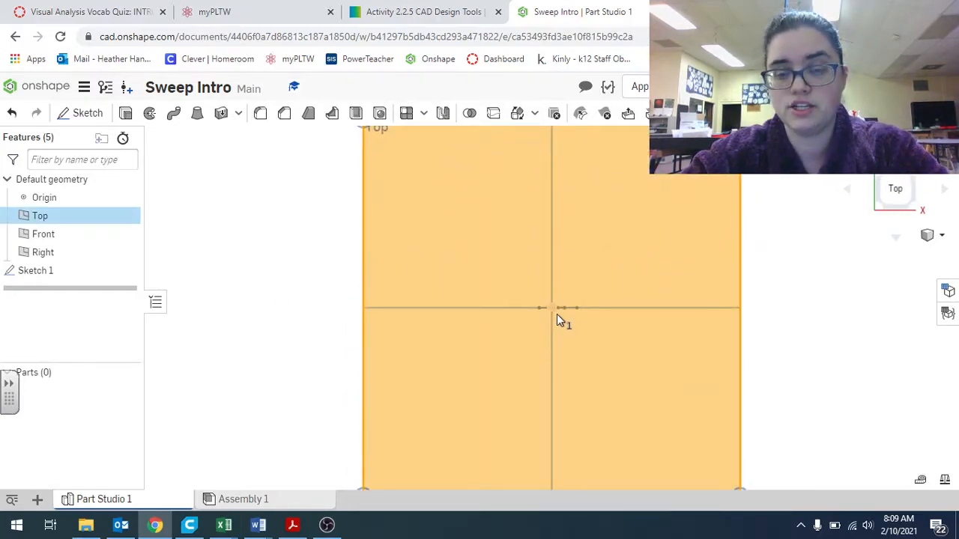
scroll(558, 309, up, 4)
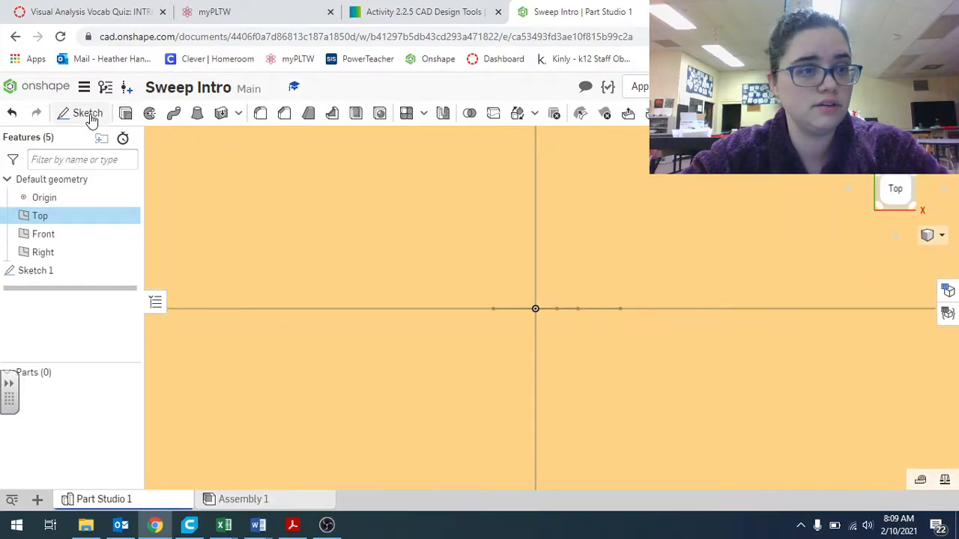
click(85, 113)
click(174, 113)
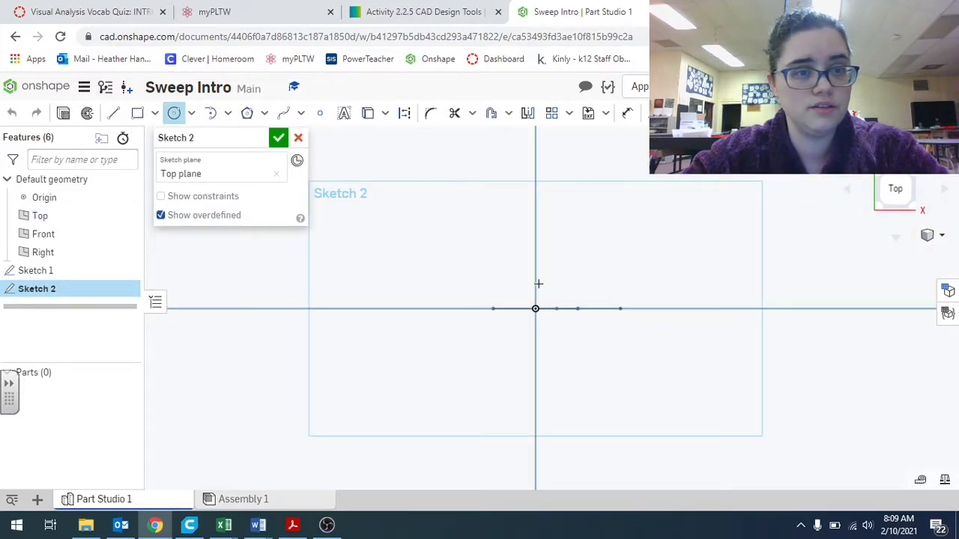
click(536, 308)
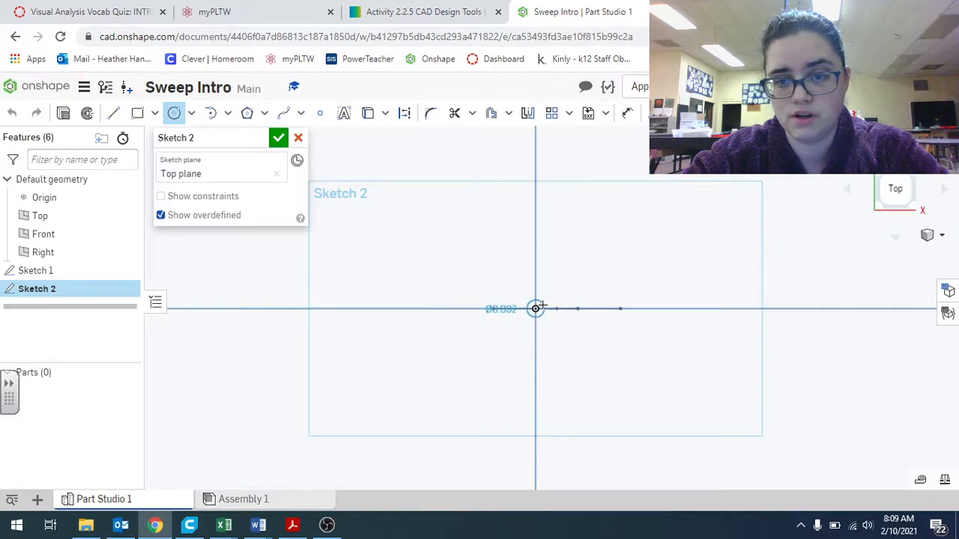
click(537, 309)
click(278, 139)
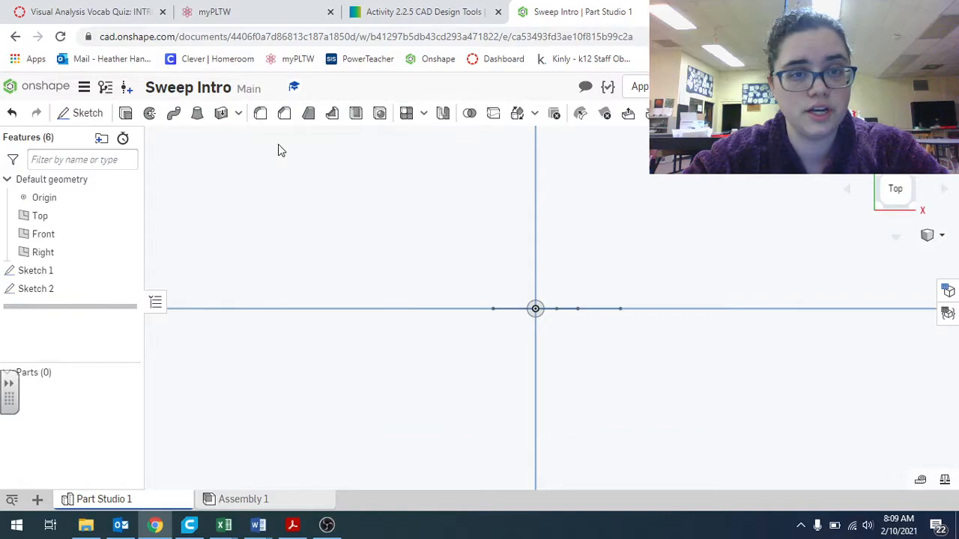
Start a Sweep and select the circle sketch as the profile to sweep
key(shift+7)
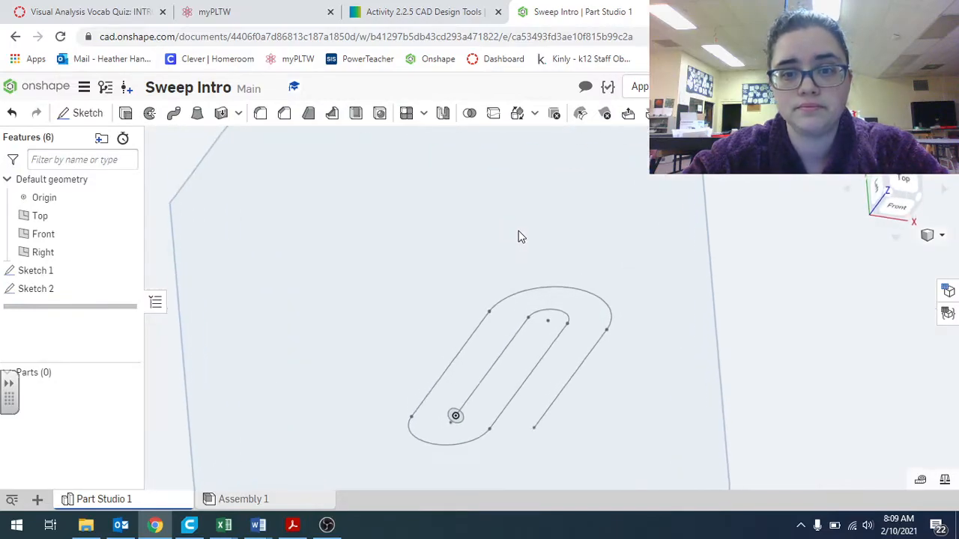
mouse_move(589, 307)
right_down()
mouse_move(602, 317)
mouse_move(684, 252)
mouse_move(547, 261)
mouse_move(666, 301)
right_up()
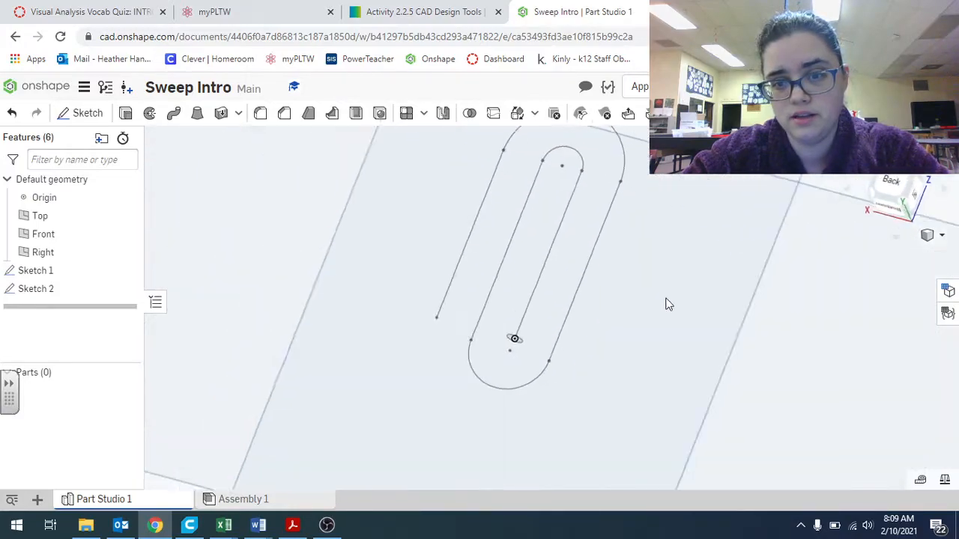
mouse_move(535, 326)
right_down()
mouse_move(520, 387)
mouse_move(534, 283)
right_up()
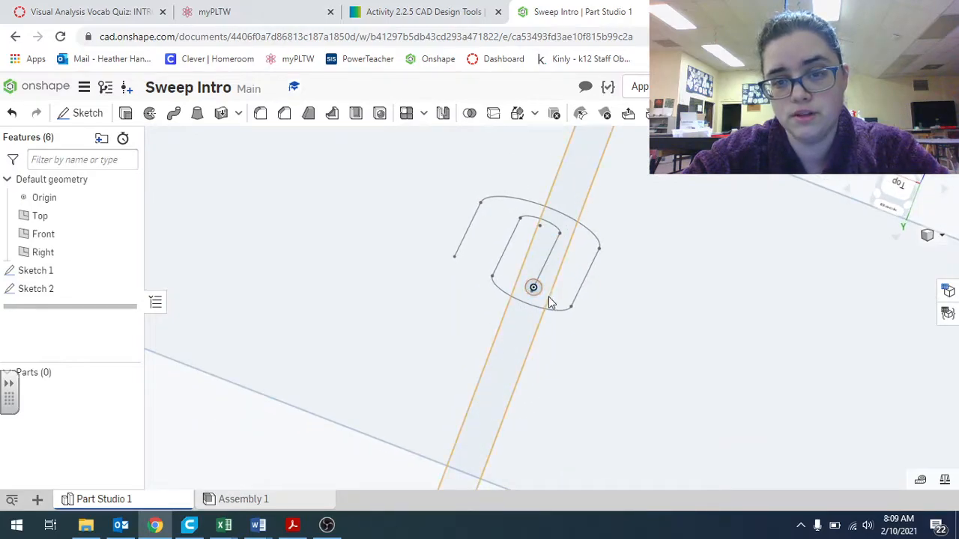
right_drag(509, 336, 522, 295)
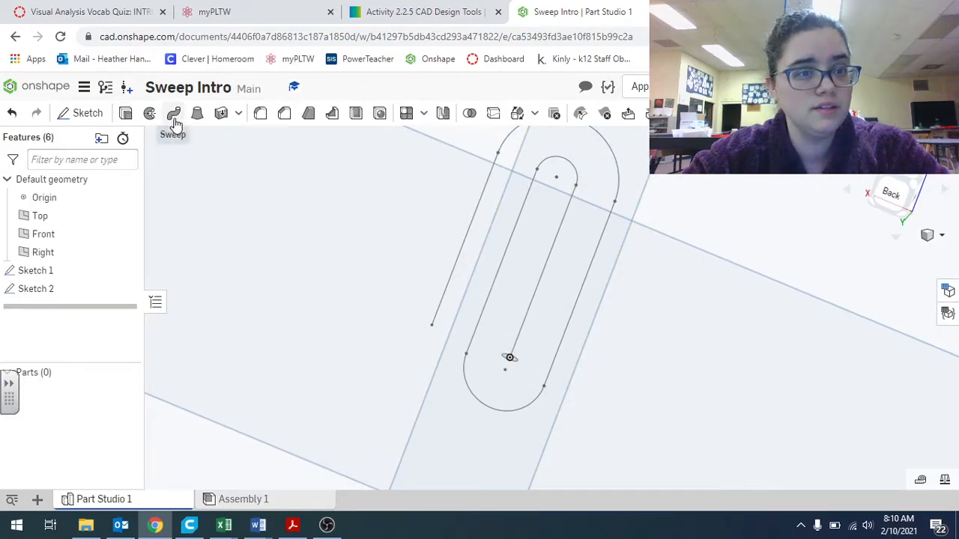
mouse_move(175, 123)
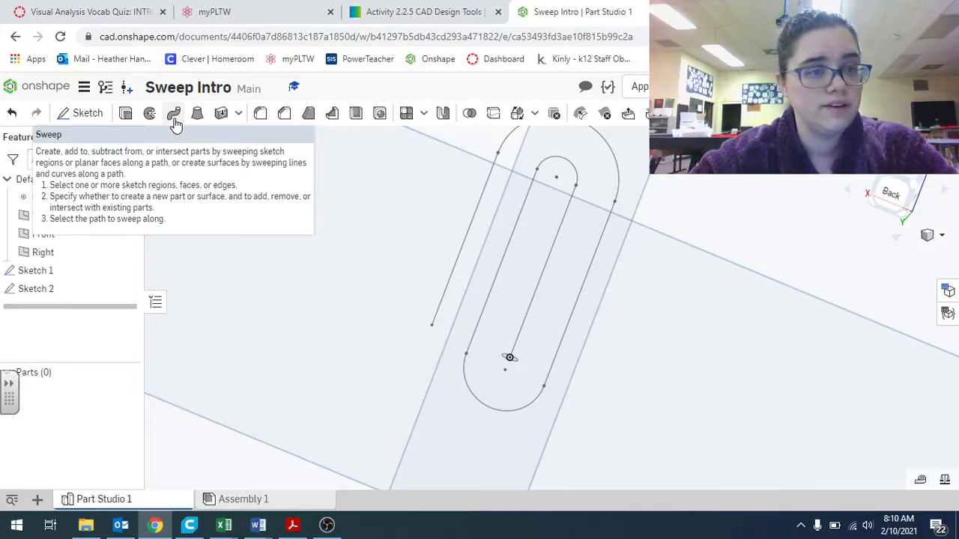
click(173, 120)
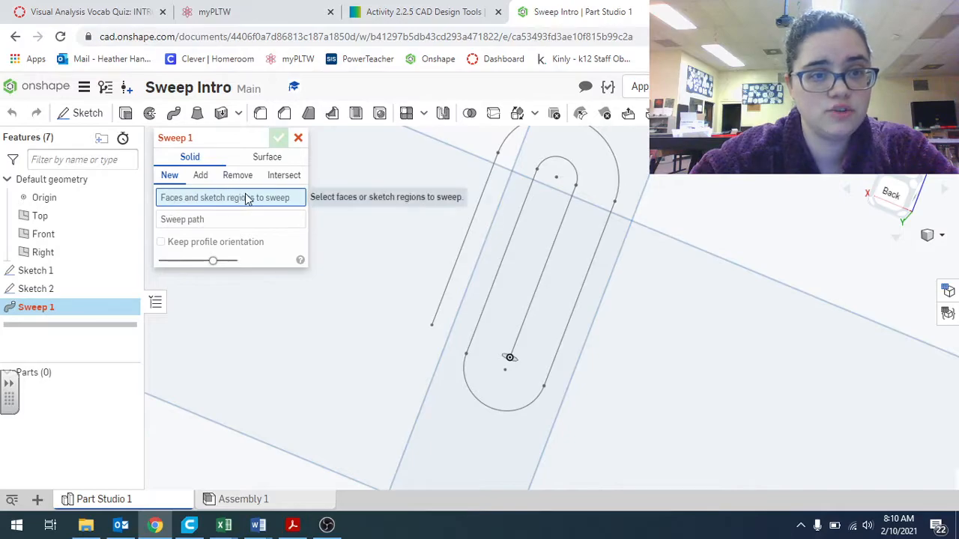
scroll(515, 337, up, 5)
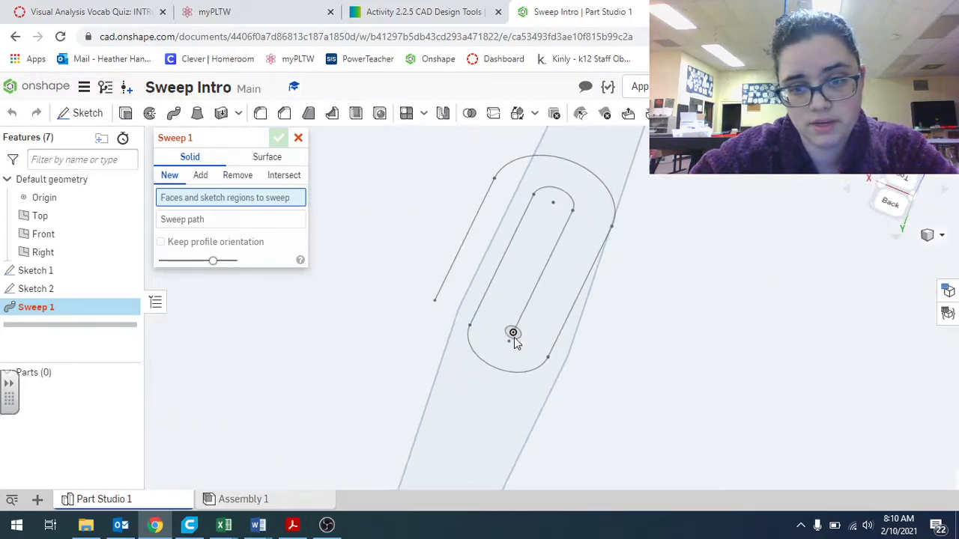
click(508, 323)
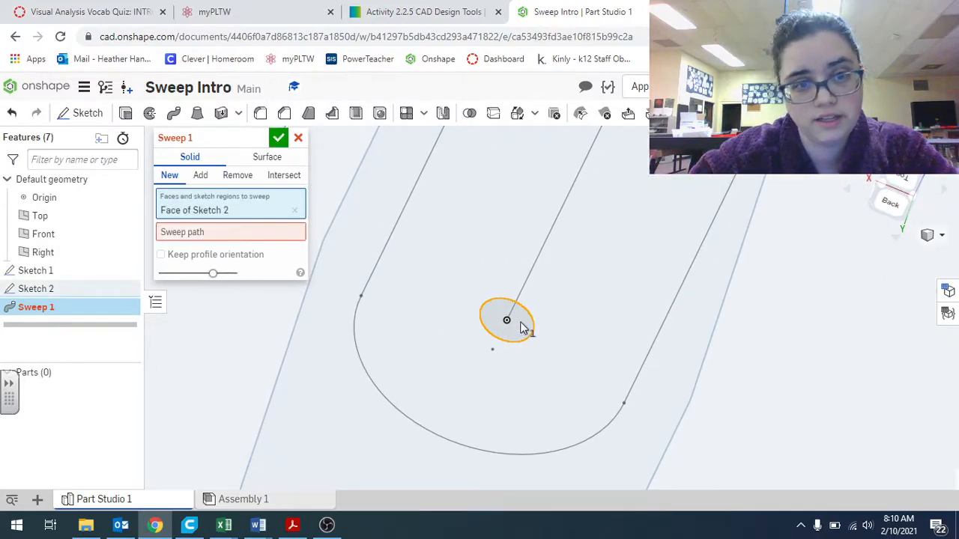
Select every arc and line of the paperclip sketch as the sweep path and confirm the solid sweep
click(230, 232)
scroll(577, 303, down, 4)
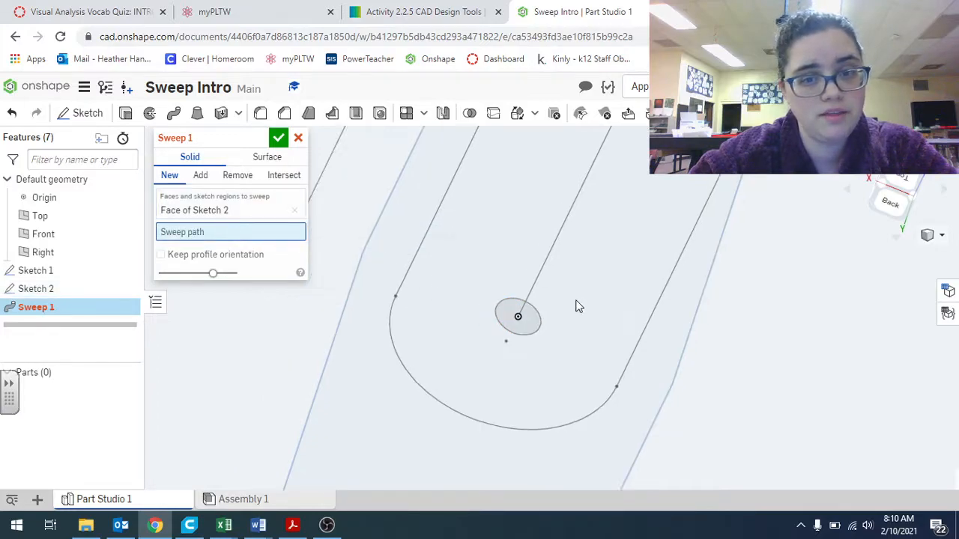
mouse_move(575, 235)
right_down()
mouse_move(572, 199)
mouse_move(581, 192)
right_up()
scroll(583, 194, down, 5)
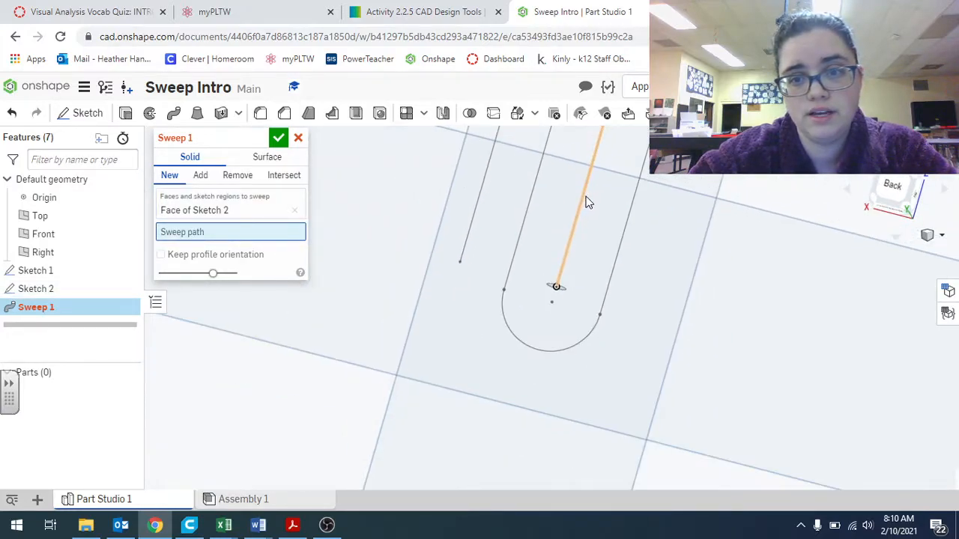
mouse_move(662, 177)
middle_down()
mouse_move(646, 188)
mouse_move(634, 268)
middle_up()
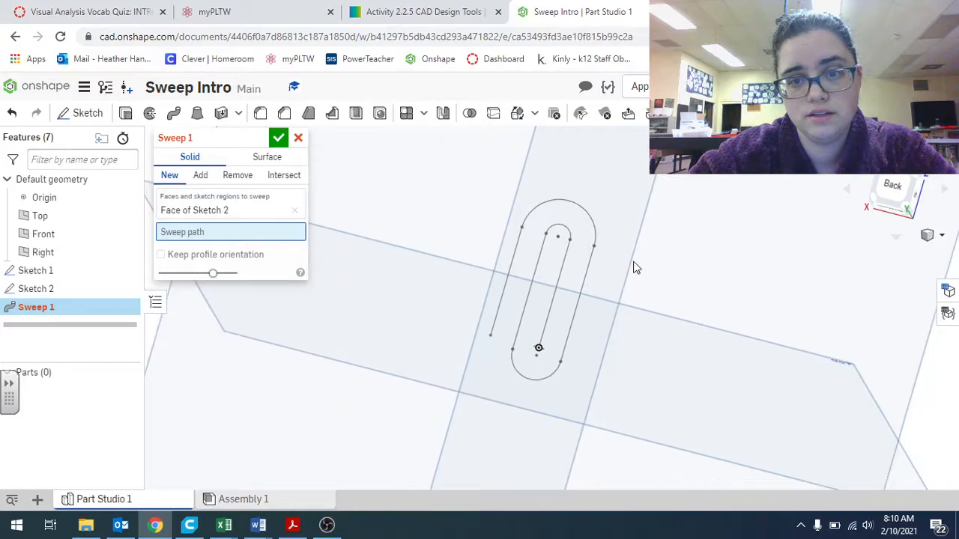
click(567, 259)
click(566, 232)
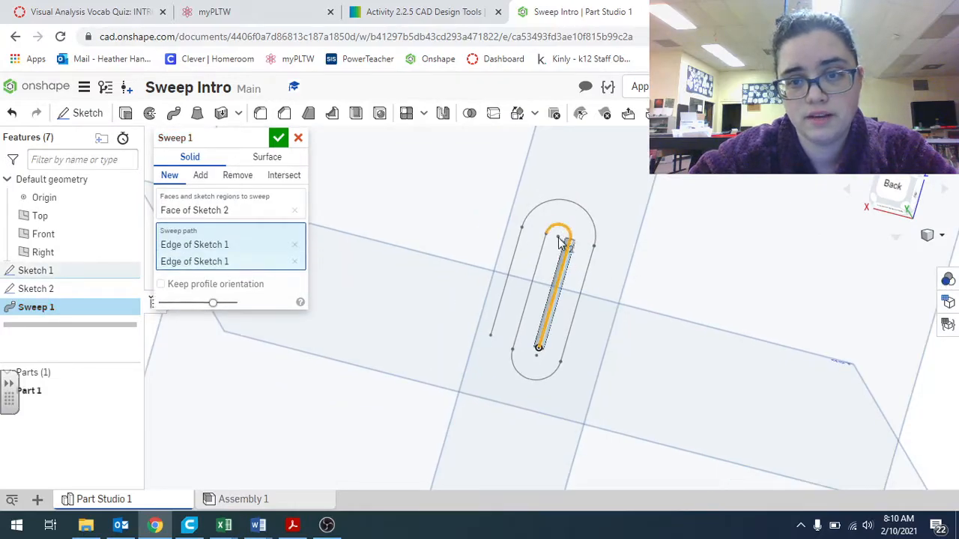
click(540, 264)
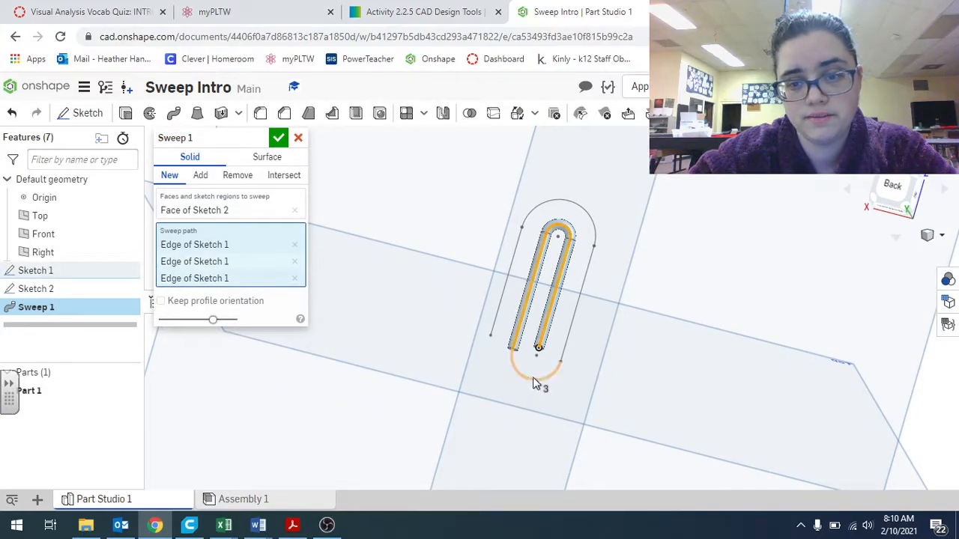
click(533, 379)
click(571, 319)
click(590, 216)
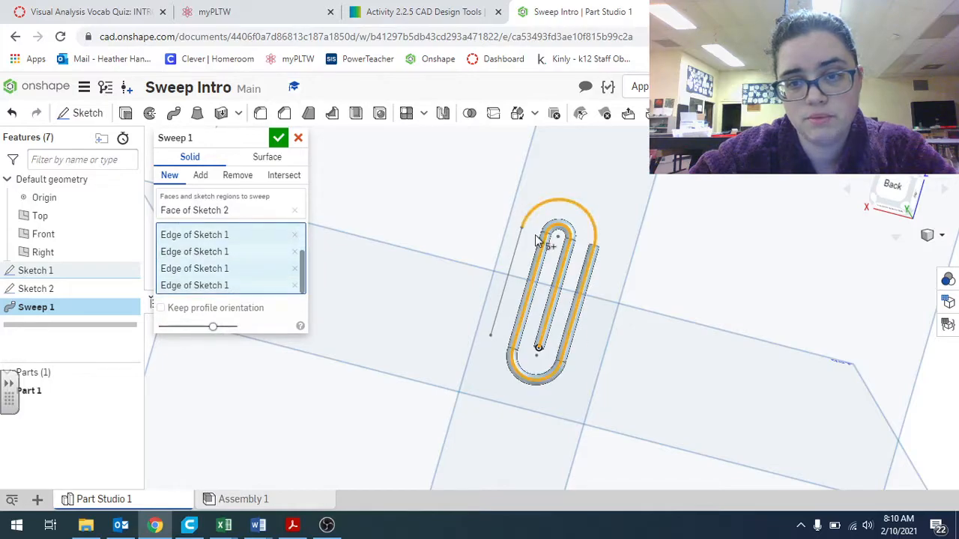
click(516, 250)
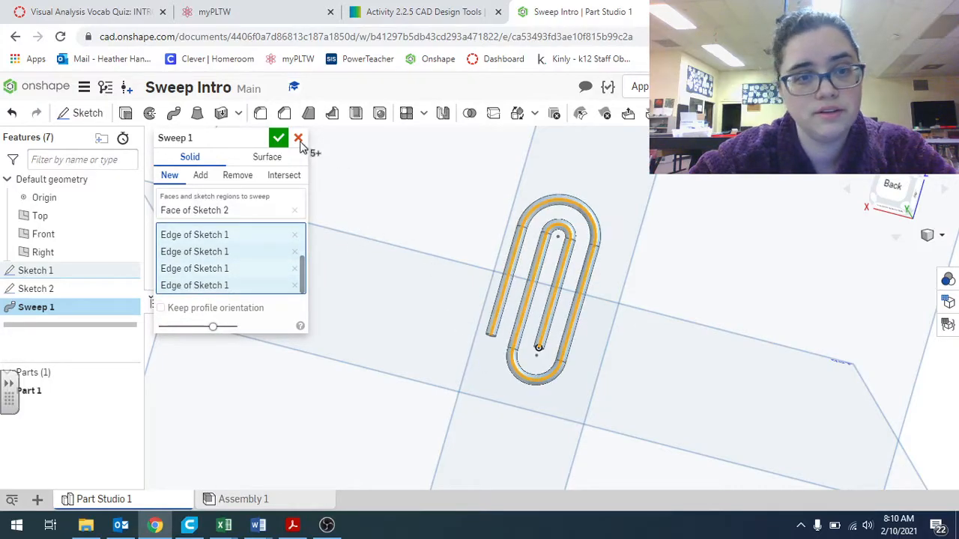
click(277, 137)
Edit the path sketch, dragging the top arc points so the outer loop wraps evenly around the inner loop, then finish it
right_drag(411, 272, 558, 328)
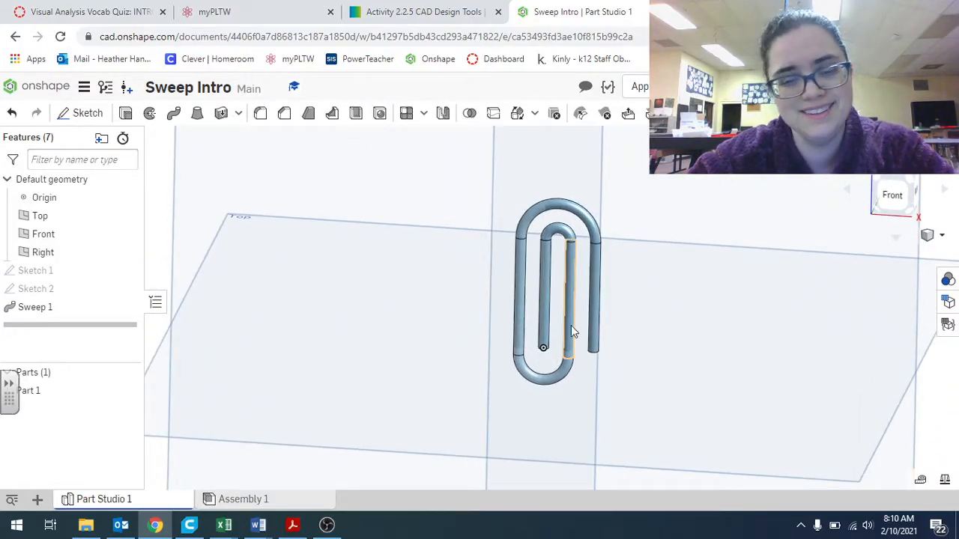
click(47, 272)
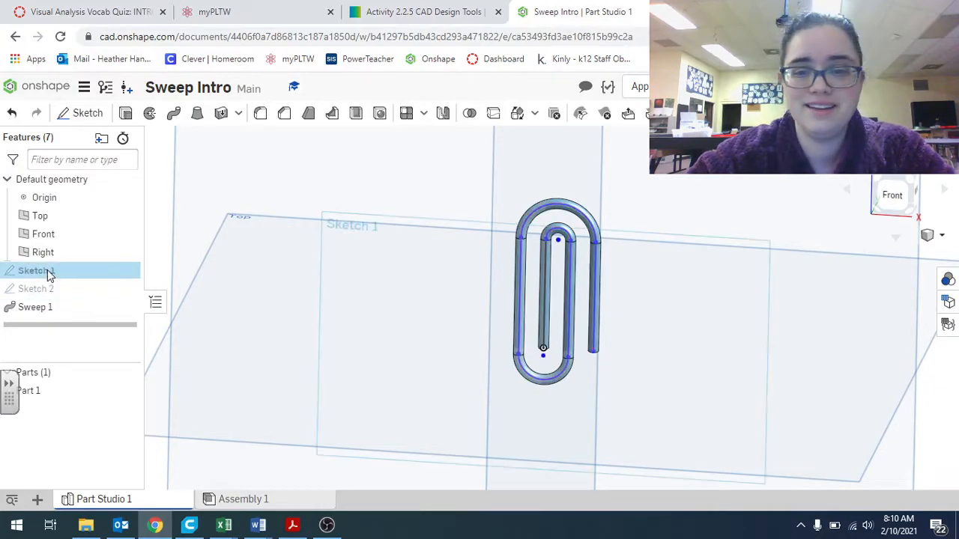
double_click(47, 271)
mouse_move(578, 249)
mouse_down()
mouse_move(555, 249)
mouse_move(583, 249)
mouse_up()
drag(515, 239, 530, 244)
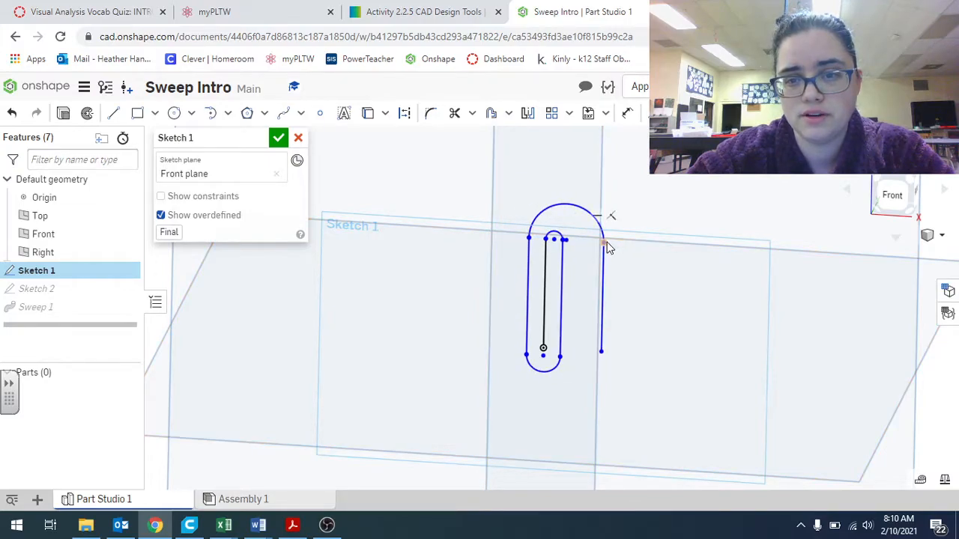
mouse_move(605, 248)
mouse_down()
mouse_move(581, 248)
mouse_move(591, 247)
mouse_up()
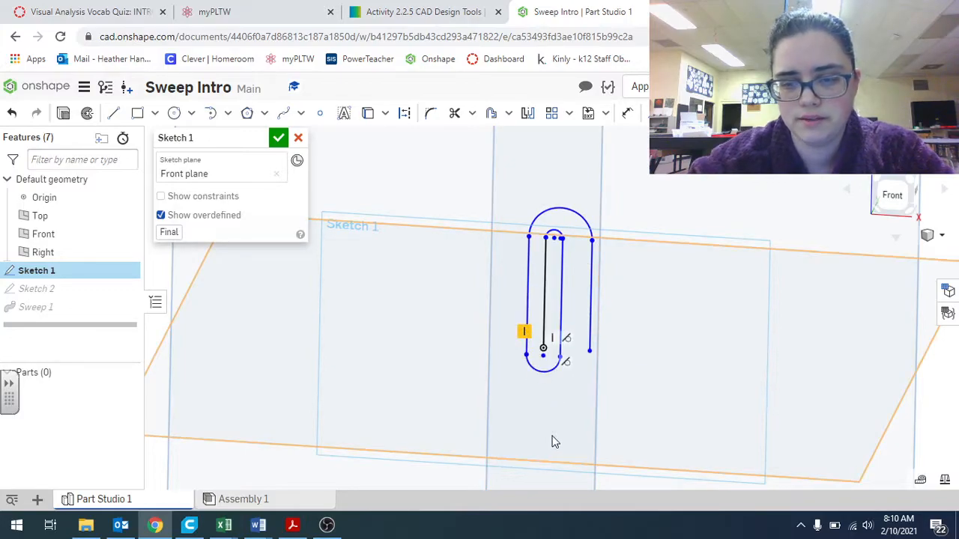
drag(563, 239, 581, 248)
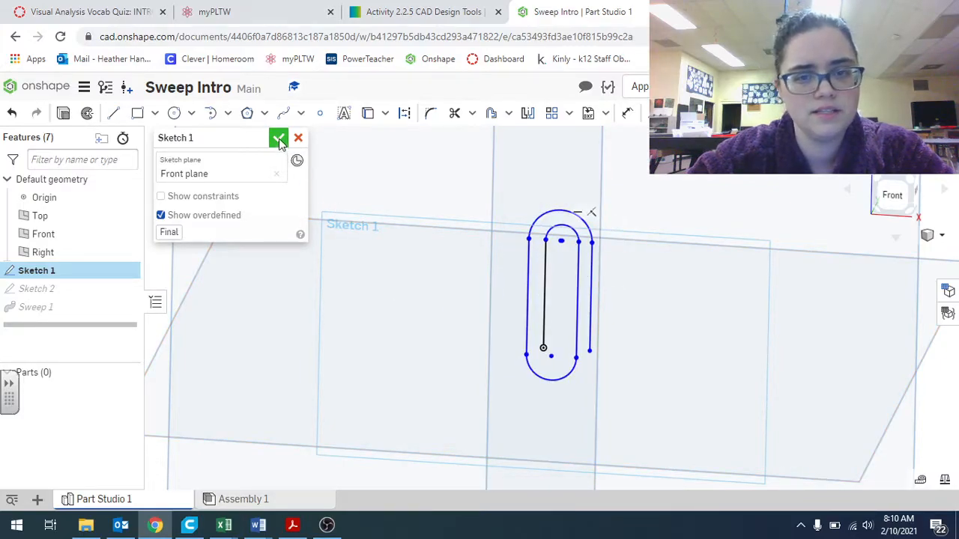
click(278, 138)
Start a new sketch on the Front plane, zoomed in on the inner wire's end
right_drag(679, 336, 481, 270)
right_drag(402, 206, 651, 265)
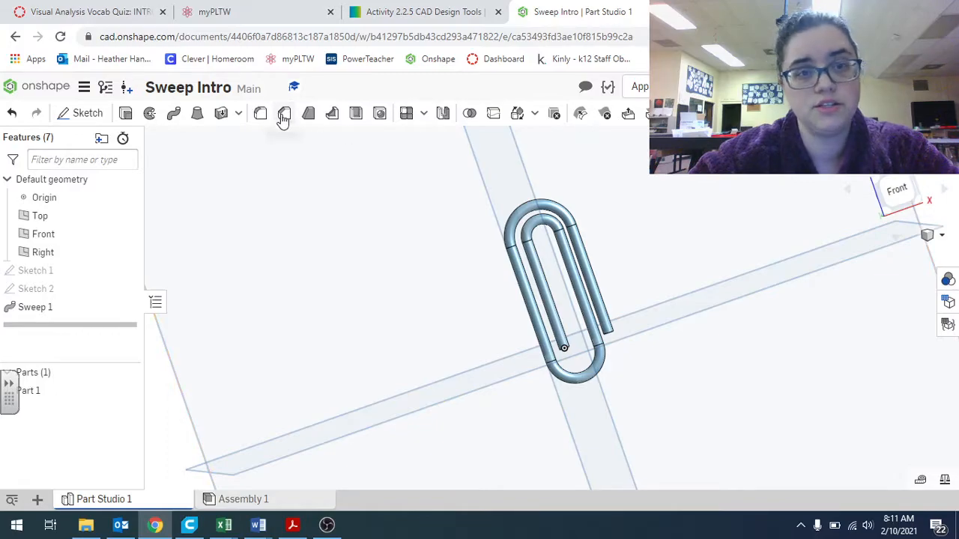
right_drag(796, 409, 651, 397)
scroll(608, 359, up, 5)
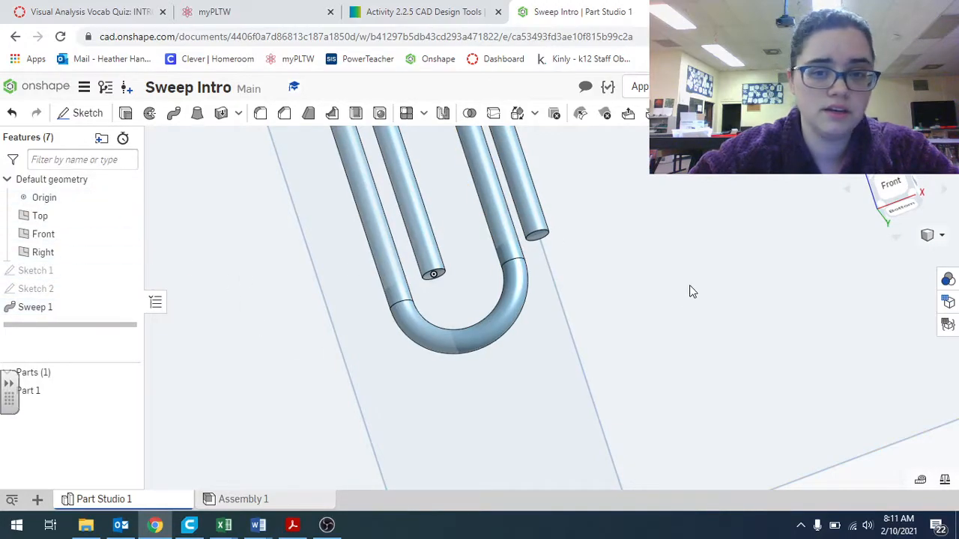
scroll(599, 269, down, 1)
scroll(599, 270, down, 3)
click(301, 153)
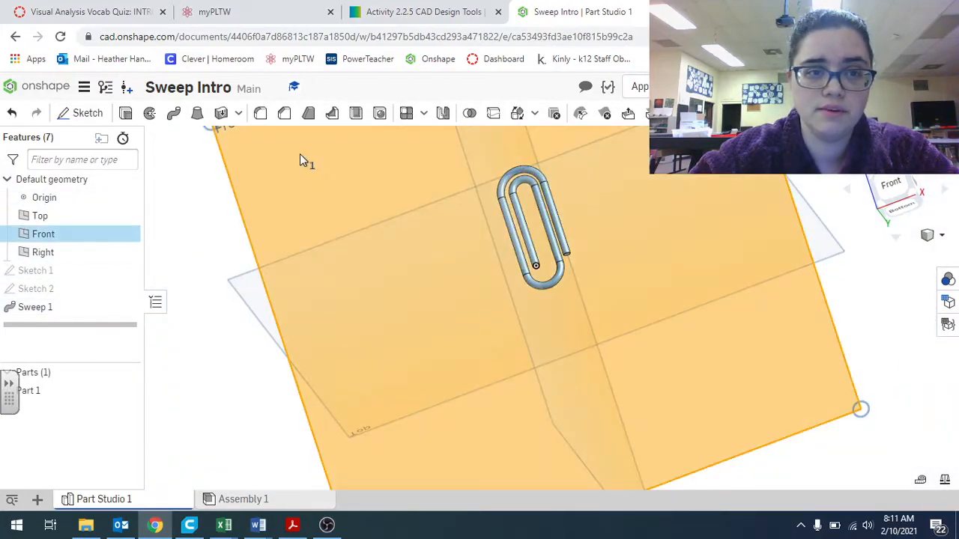
click(87, 113)
scroll(583, 249, up, 5)
right_drag(585, 249, 594, 271)
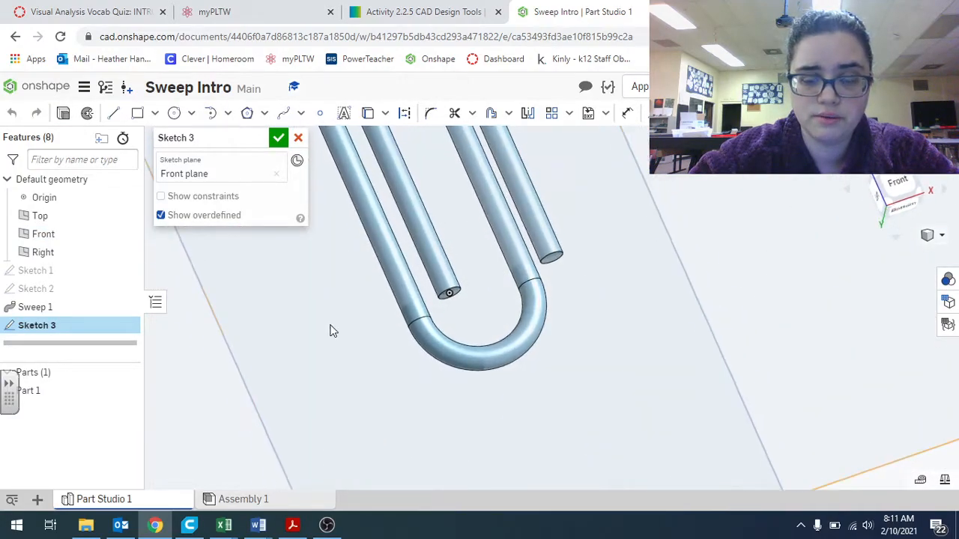
right_drag(362, 317, 349, 308)
Draw a closed tapered four-sided profile from the inner wire end's center down past its edge, then finish the sketch
click(113, 113)
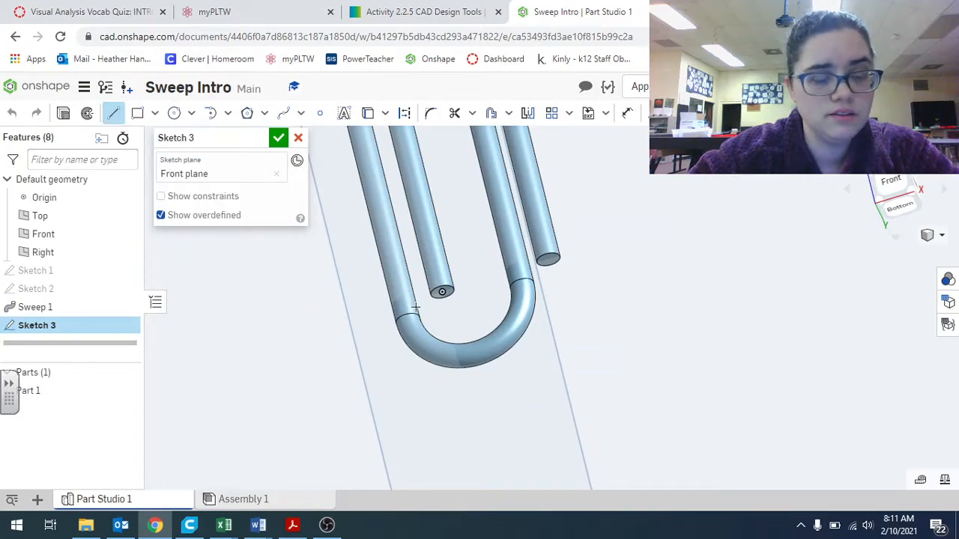
scroll(449, 280, up, 3)
click(461, 270)
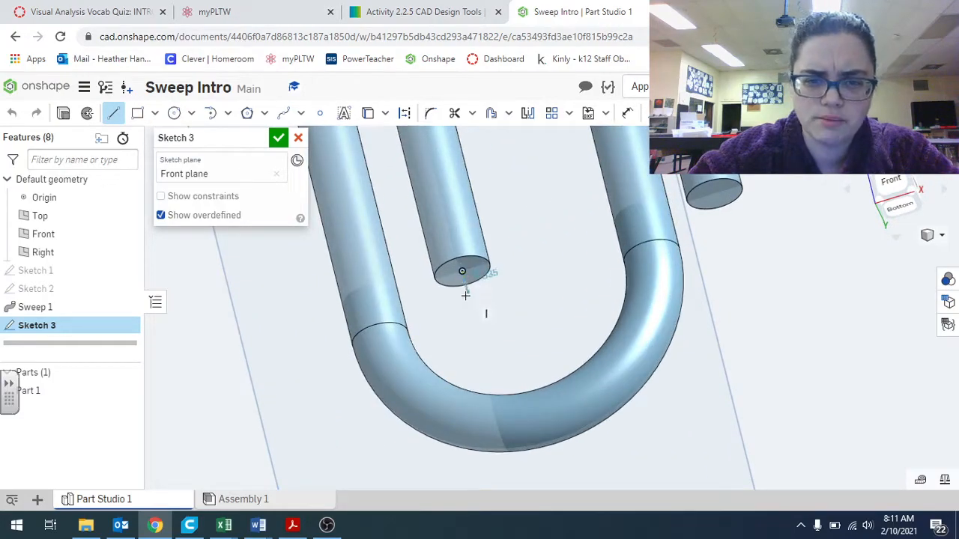
click(472, 309)
click(485, 308)
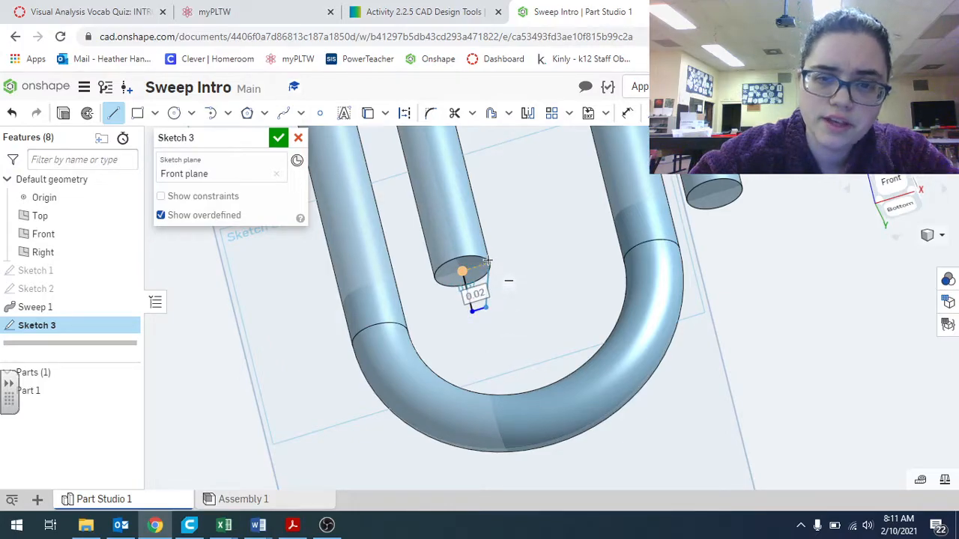
scroll(486, 259, up, 5)
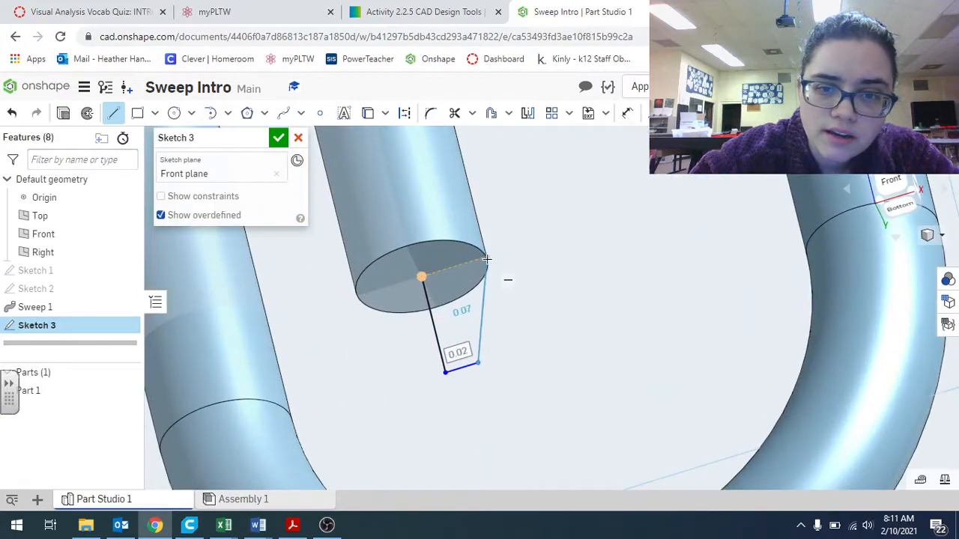
click(487, 259)
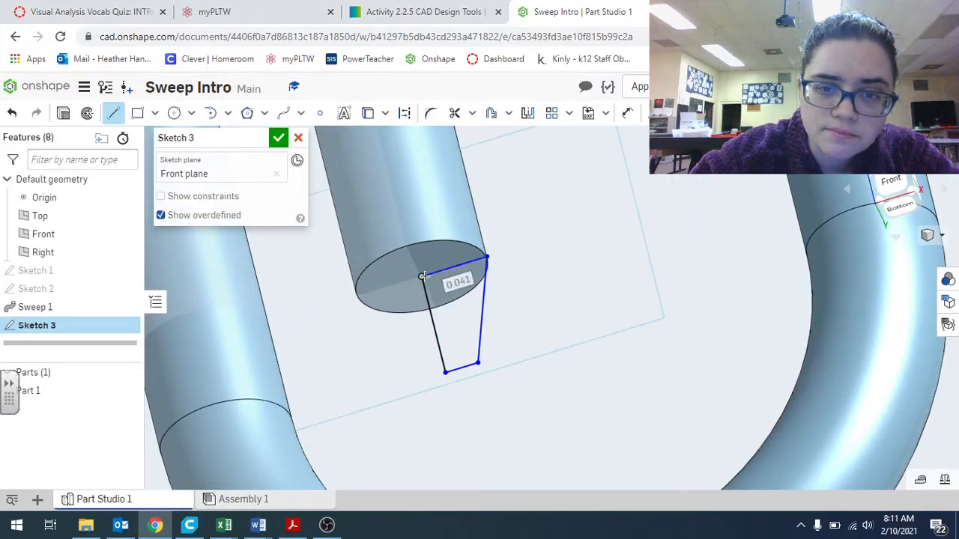
click(422, 277)
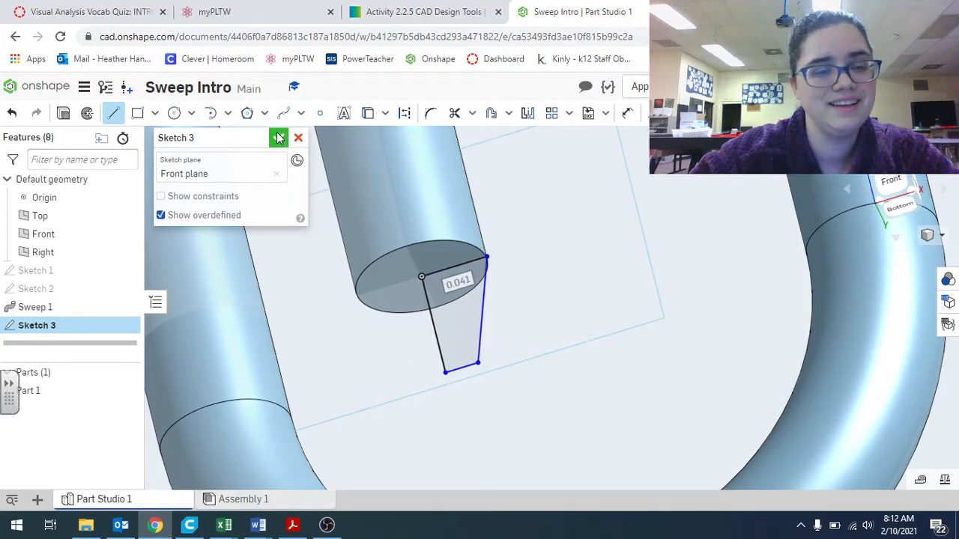
click(278, 137)
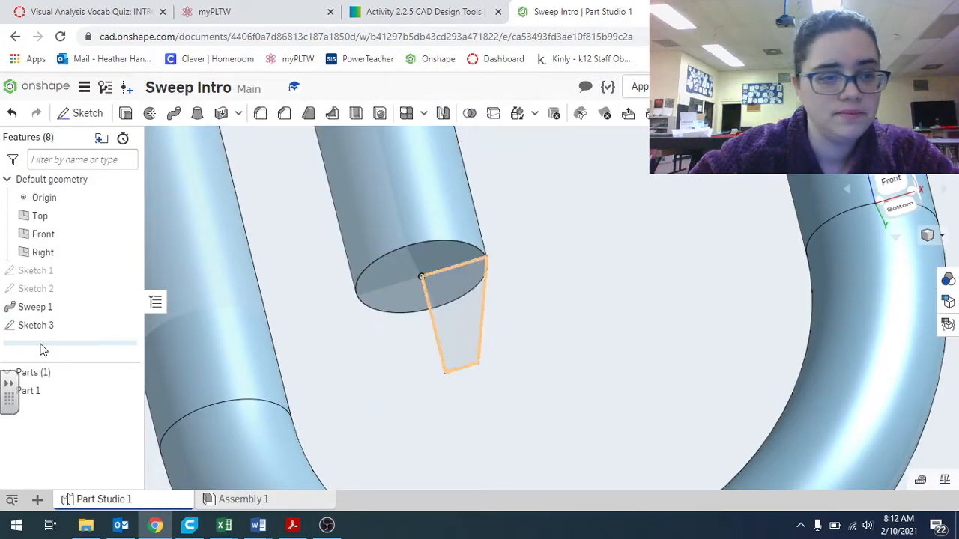
Edit the circle profile sketch, set the circle's diameter to 0.08 in, and finish it
double_click(56, 270)
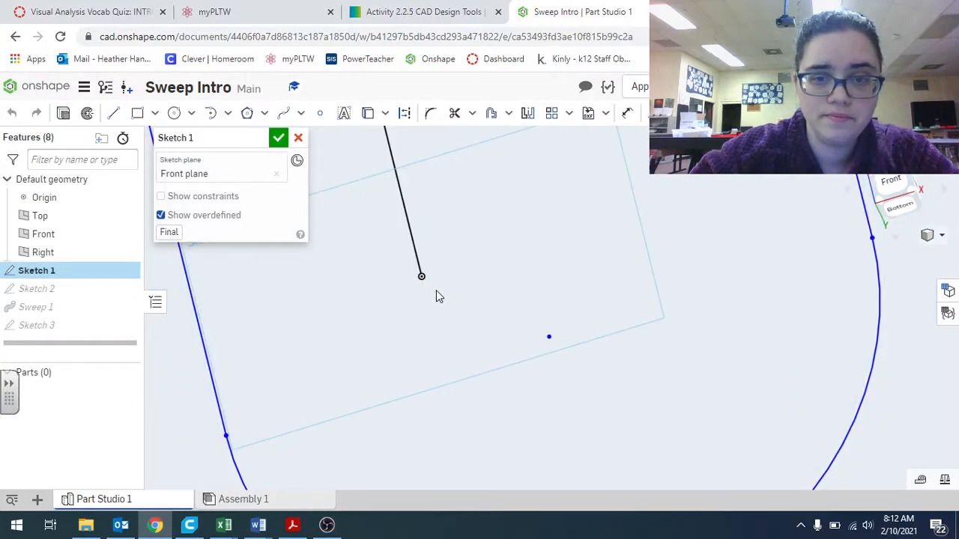
double_click(41, 289)
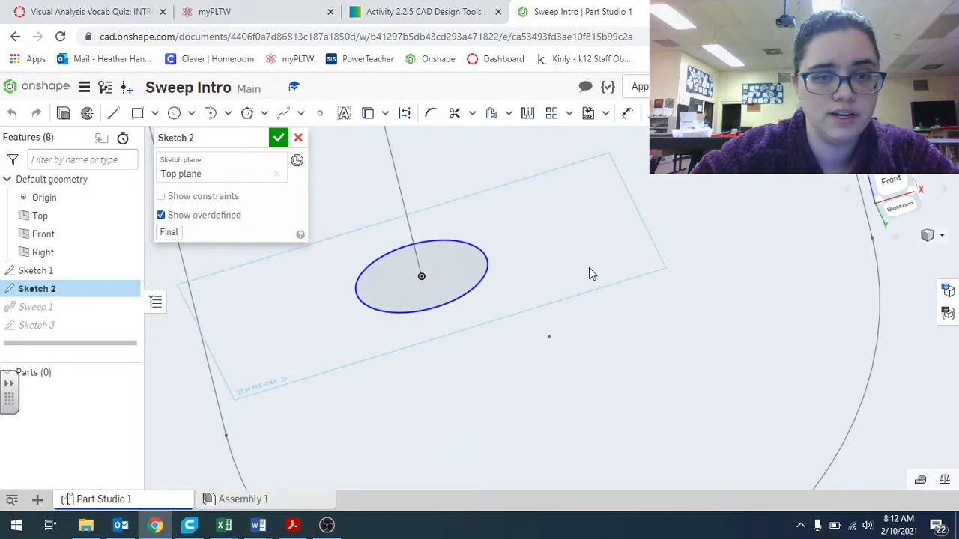
click(627, 113)
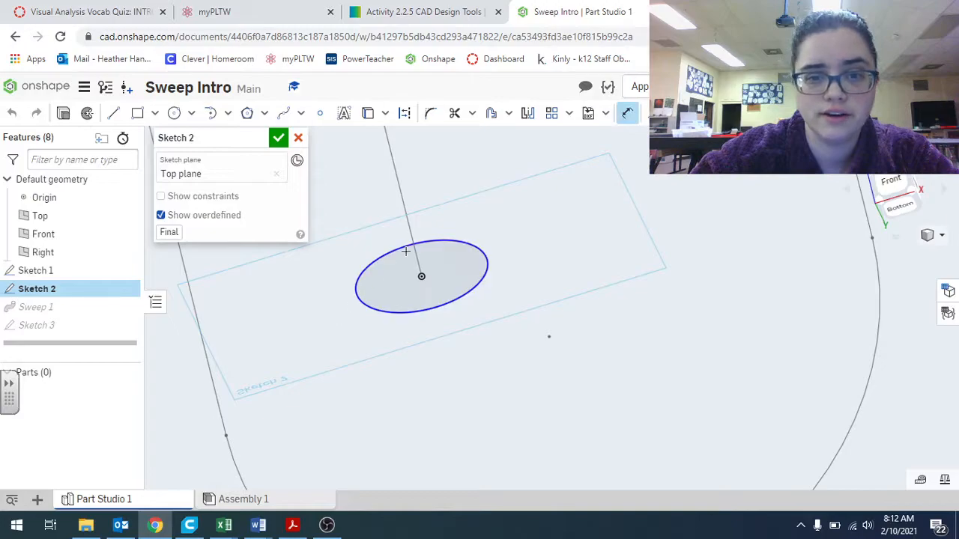
click(417, 242)
click(473, 216)
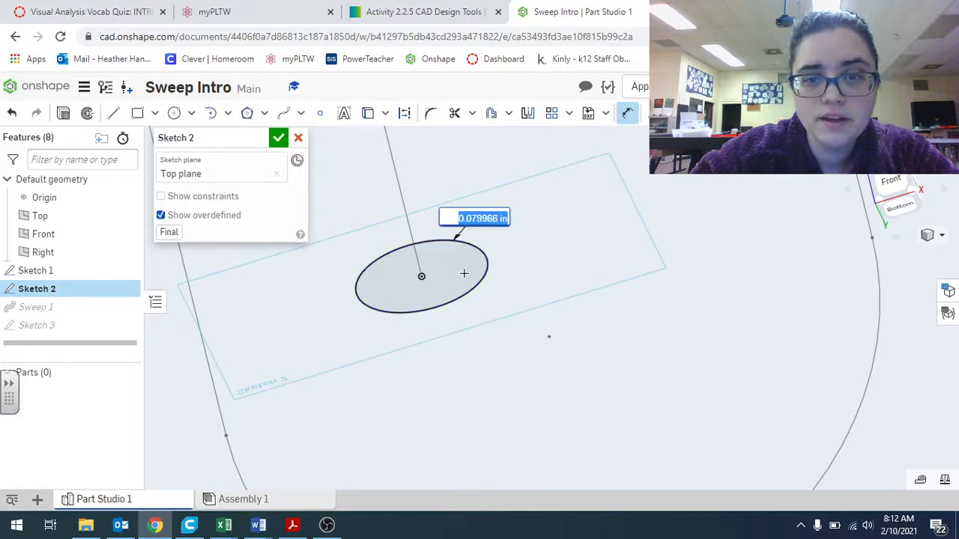
key(BackSpace)
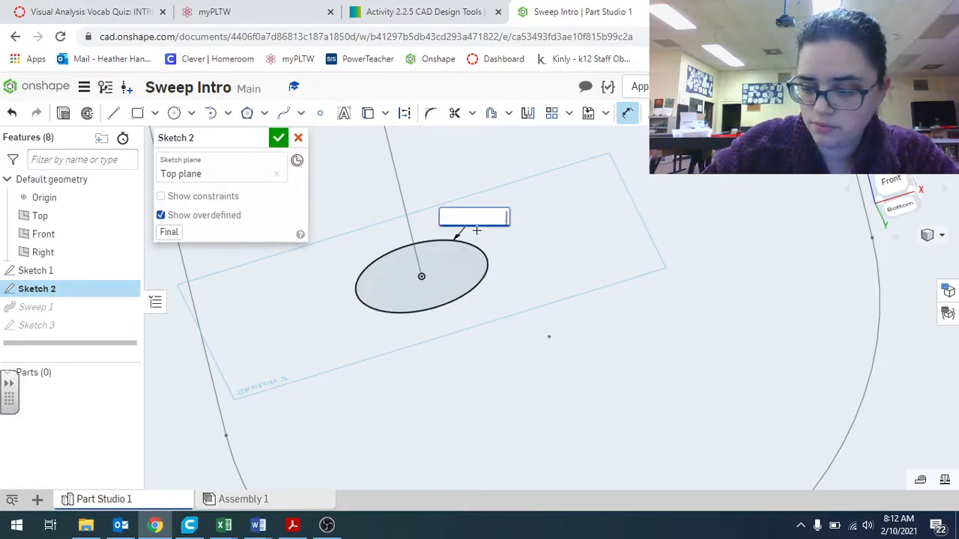
key(Return)
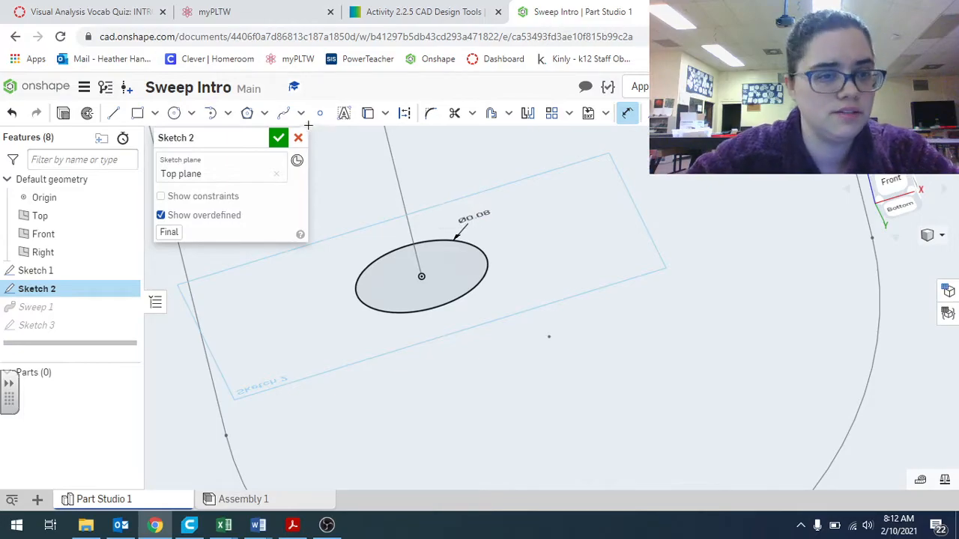
click(279, 138)
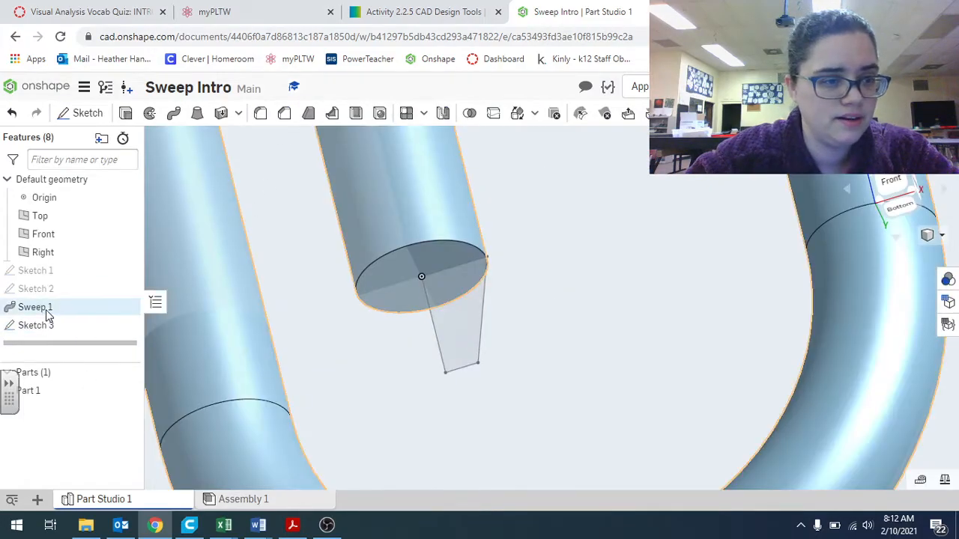
Edit the tapered profile sketch, dimension its top edge as 0.04 in, and finish it
double_click(48, 325)
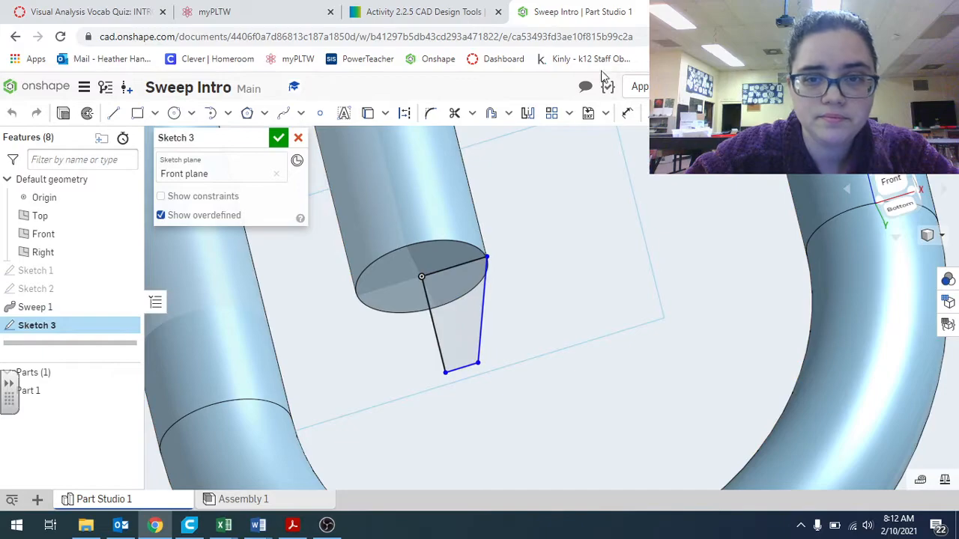
click(624, 113)
click(455, 268)
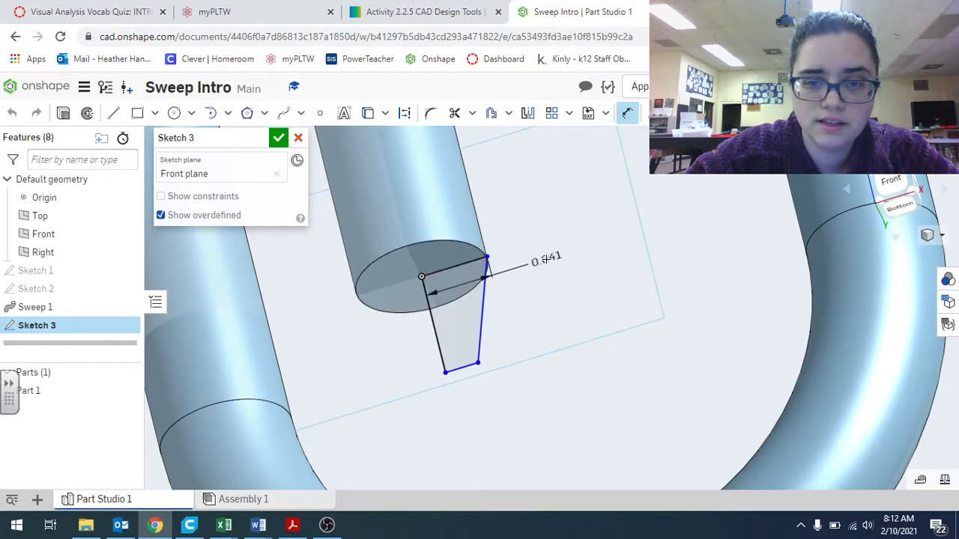
click(577, 232)
key(BackSpace)
key(Return)
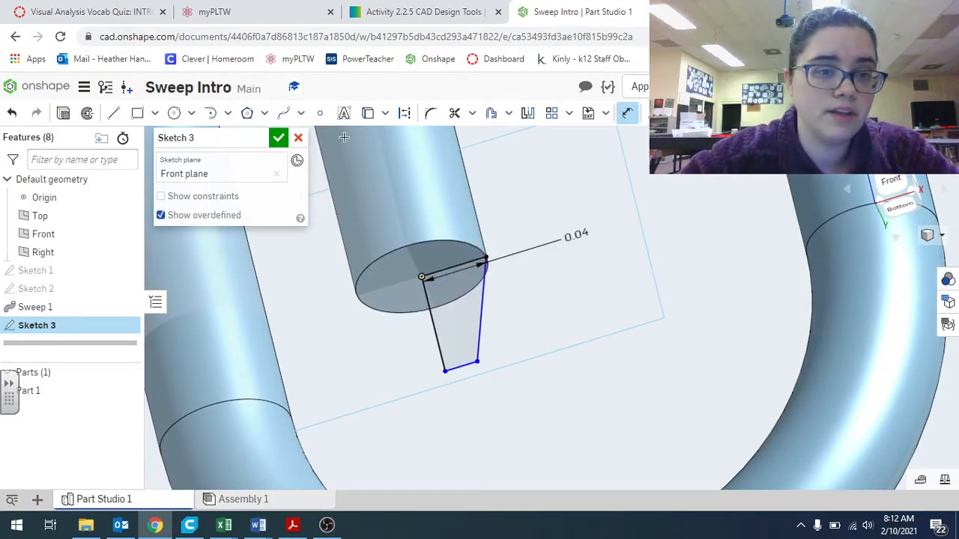
click(276, 142)
Revolve the tapered profile a full turn about its vertical edge, adding it to the paperclip
click(455, 330)
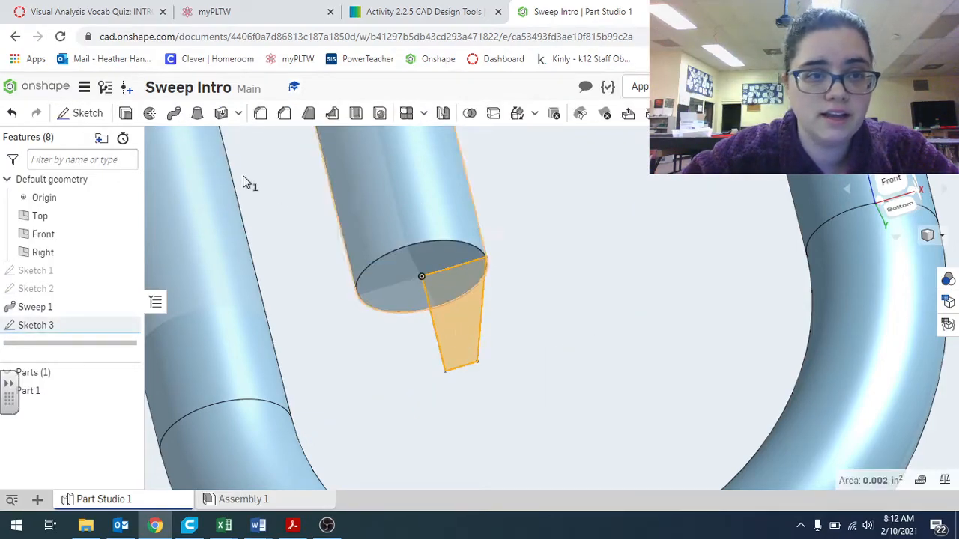
click(149, 115)
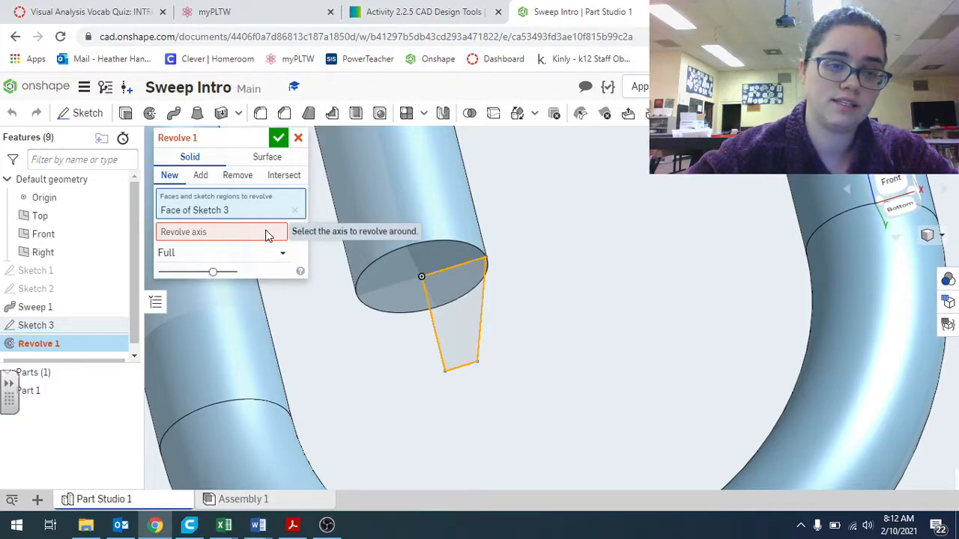
click(267, 234)
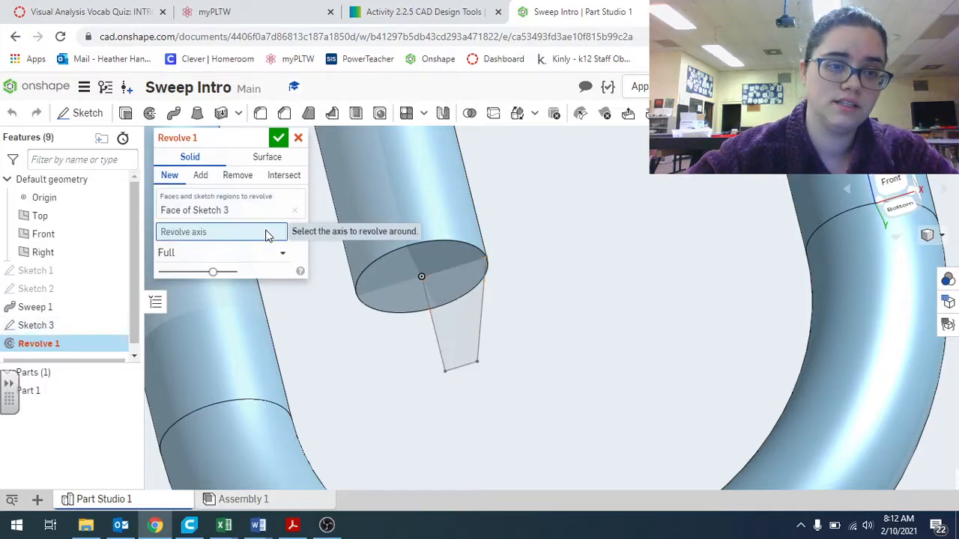
click(435, 333)
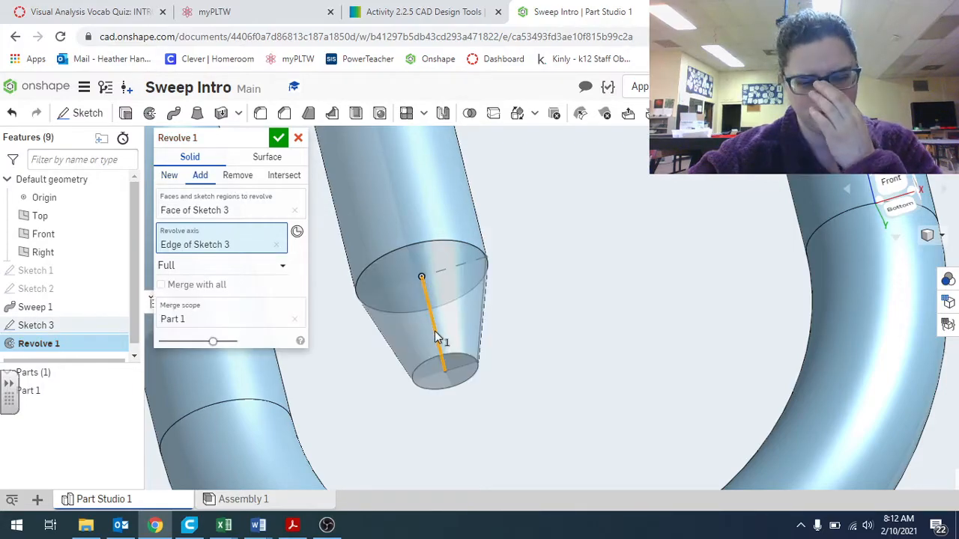
click(278, 137)
Orbit and zoom around the paperclip to inspect the new tapered end
scroll(530, 291, down, 3)
right_drag(530, 290, 582, 241)
scroll(531, 286, down, 2)
scroll(579, 189, down, 2)
middle_drag(578, 184, 459, 350)
scroll(479, 246, down, 4)
mouse_move(478, 204)
right_down()
mouse_move(476, 219)
mouse_move(477, 206)
right_up()
middle_drag(464, 195, 413, 268)
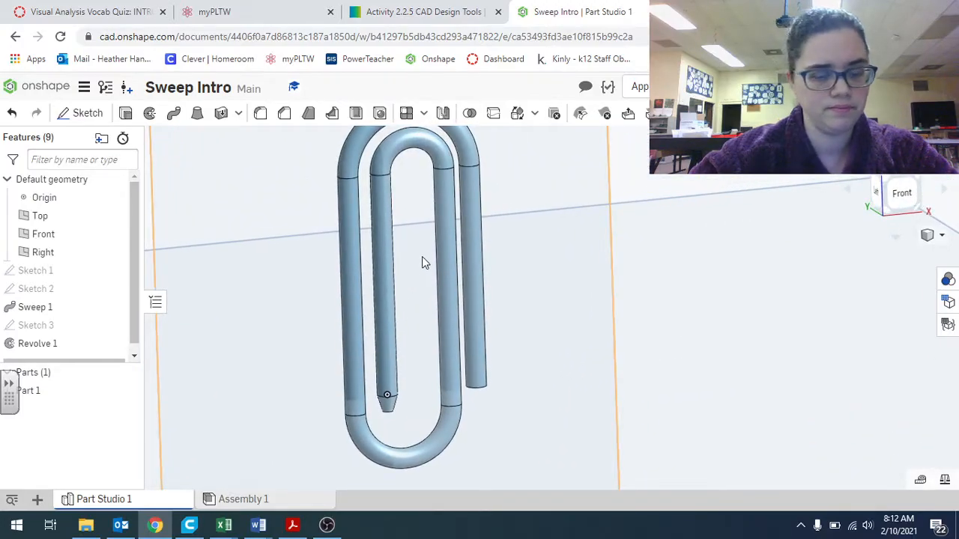
right_drag(422, 261, 521, 364)
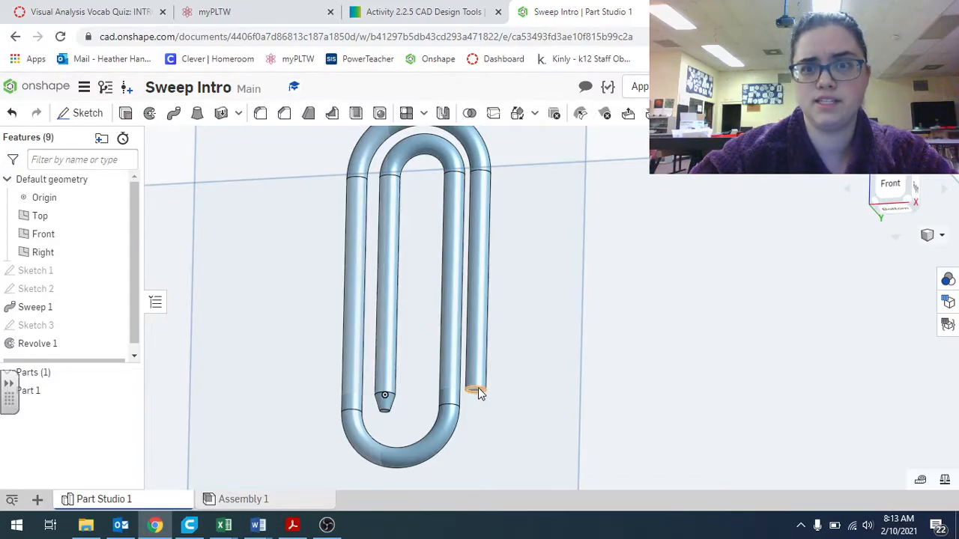
scroll(479, 393, up, 5)
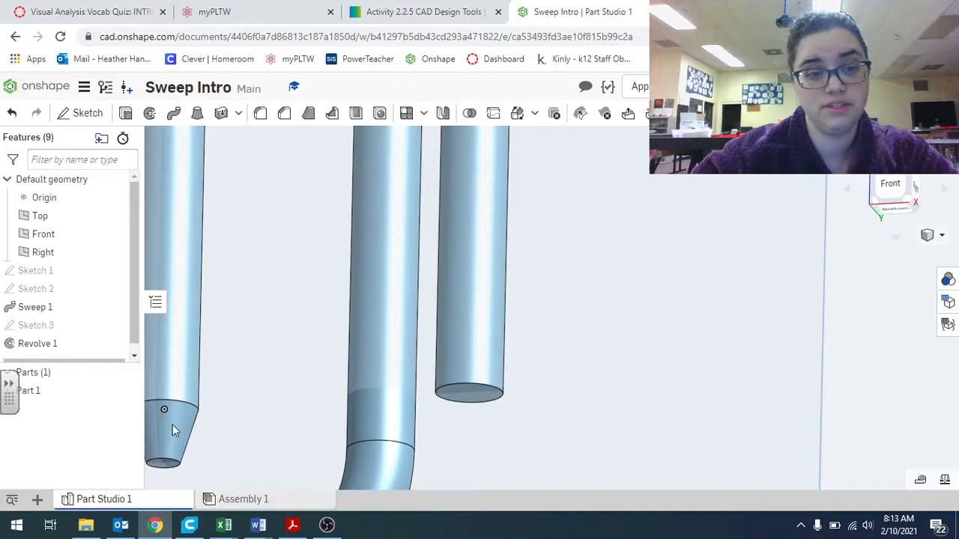
scroll(466, 404, down, 5)
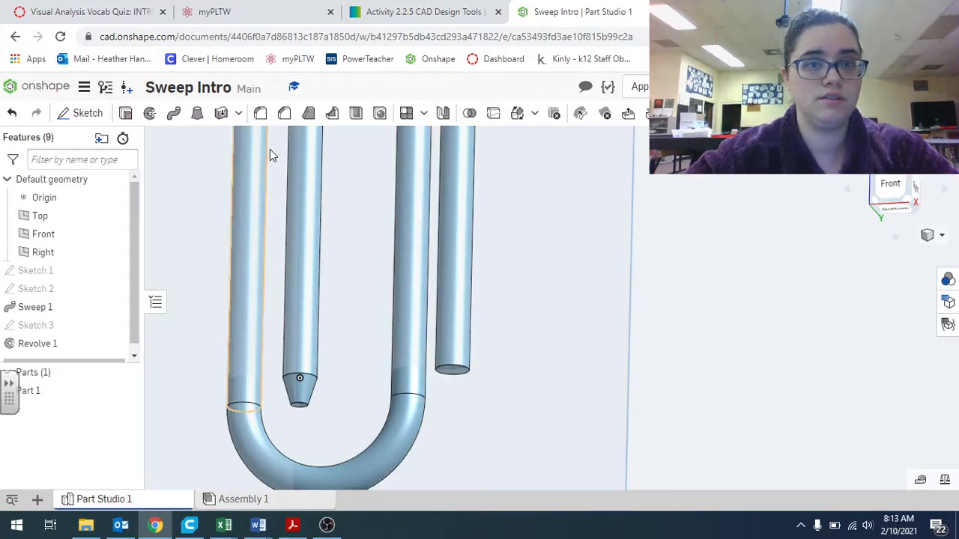
Switch to the activity instructions tab and read through the remaining tasks and Going Beyond criteria
click(428, 6)
scroll(400, 325, up, 10)
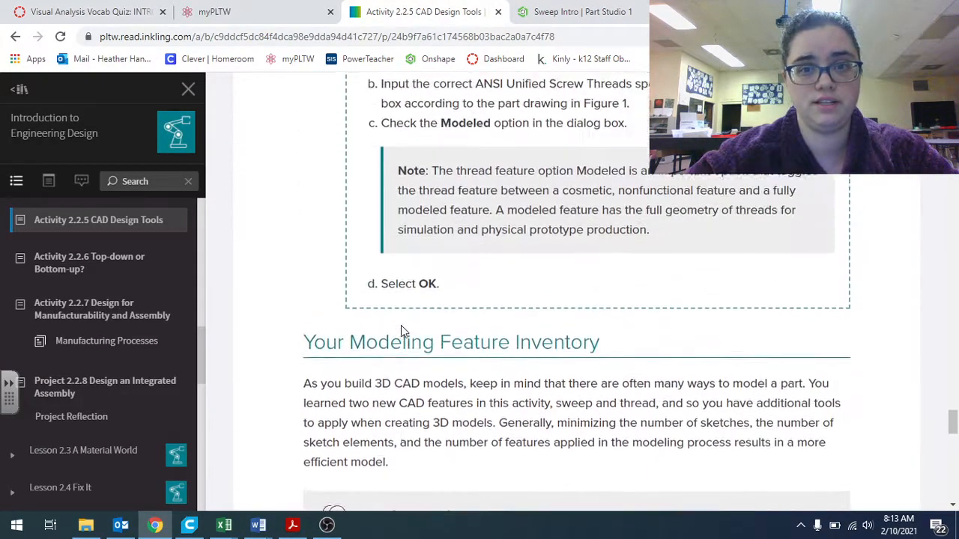
scroll(401, 325, up, 10)
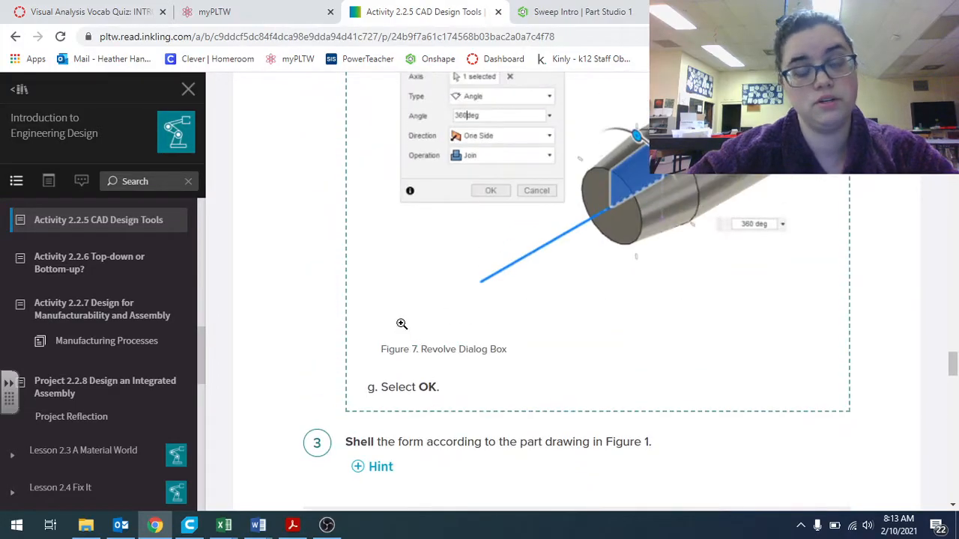
scroll(388, 319, down, 15)
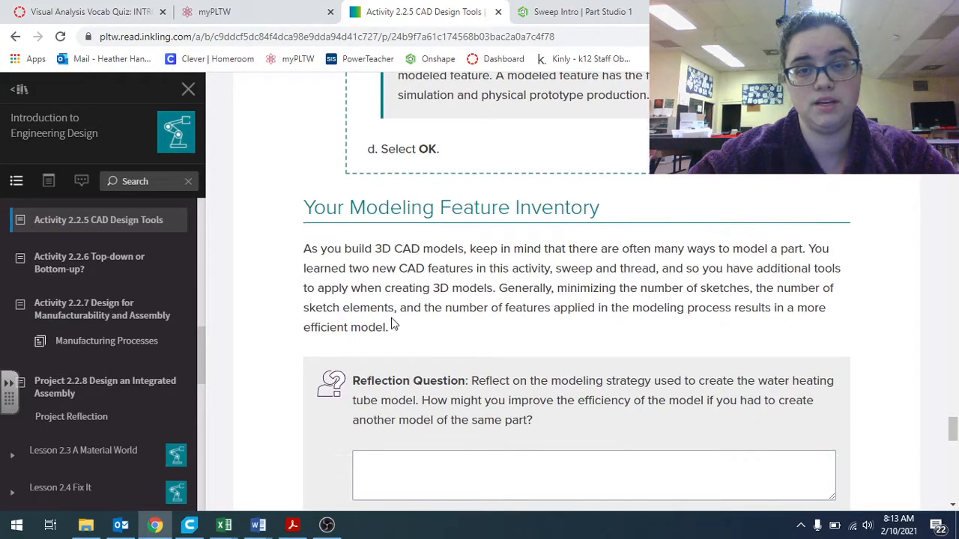
scroll(391, 318, down, 3)
scroll(390, 320, down, 5)
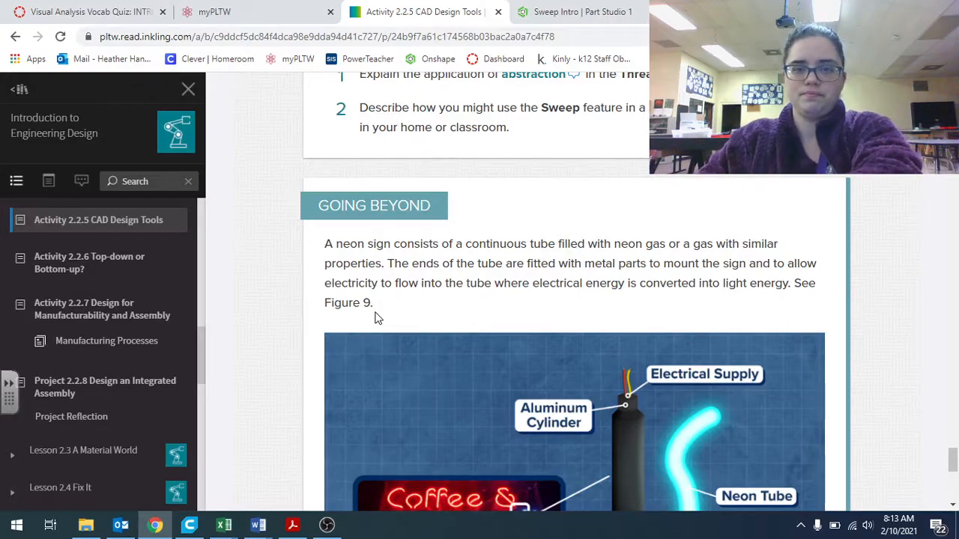
scroll(377, 318, up, 20)
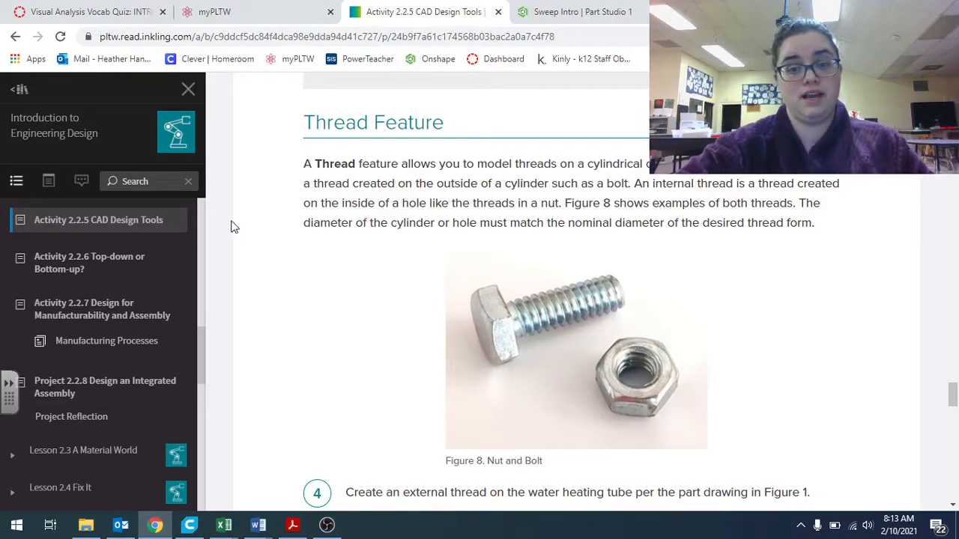
scroll(247, 232, down, 6)
scroll(250, 319, down, 15)
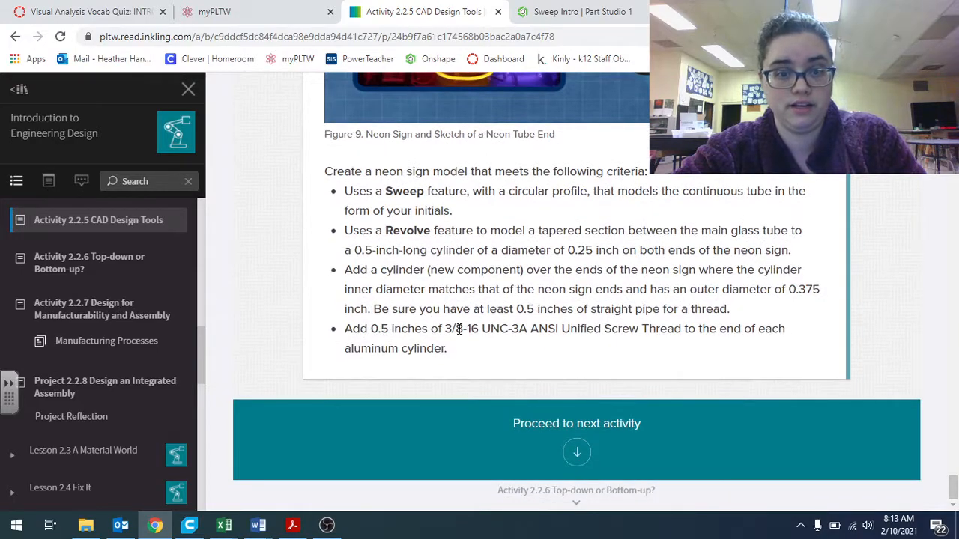
drag(446, 328, 571, 342)
click(734, 354)
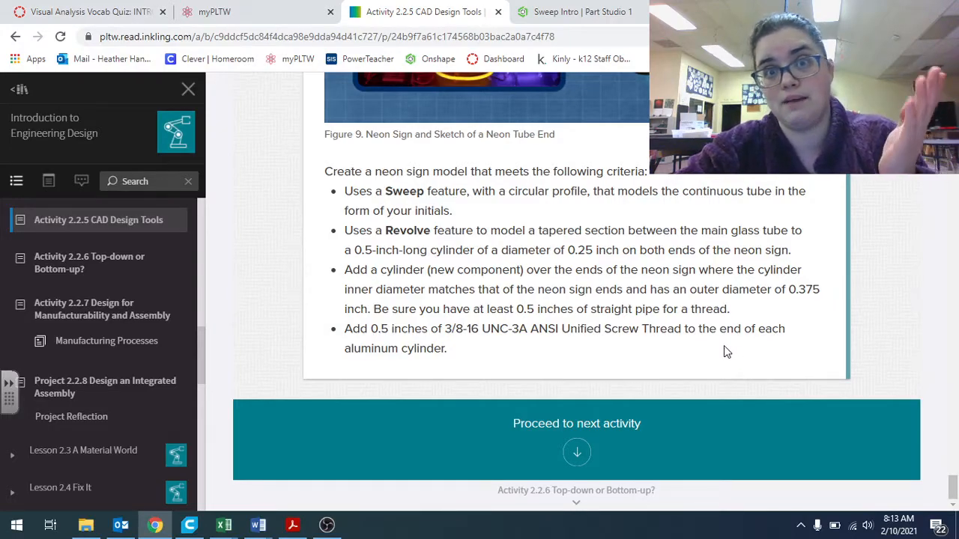
drag(445, 328, 478, 330)
click(470, 350)
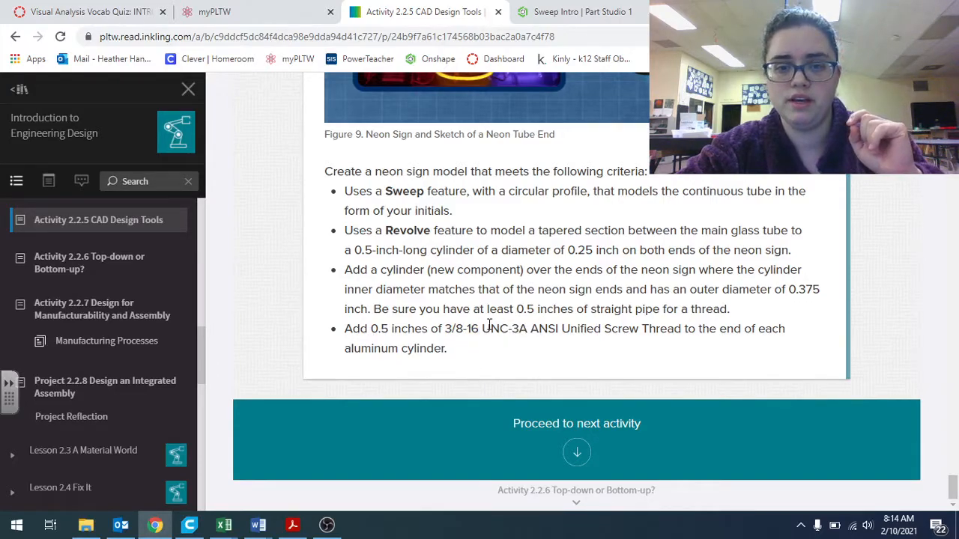
drag(528, 328, 481, 330)
click(515, 350)
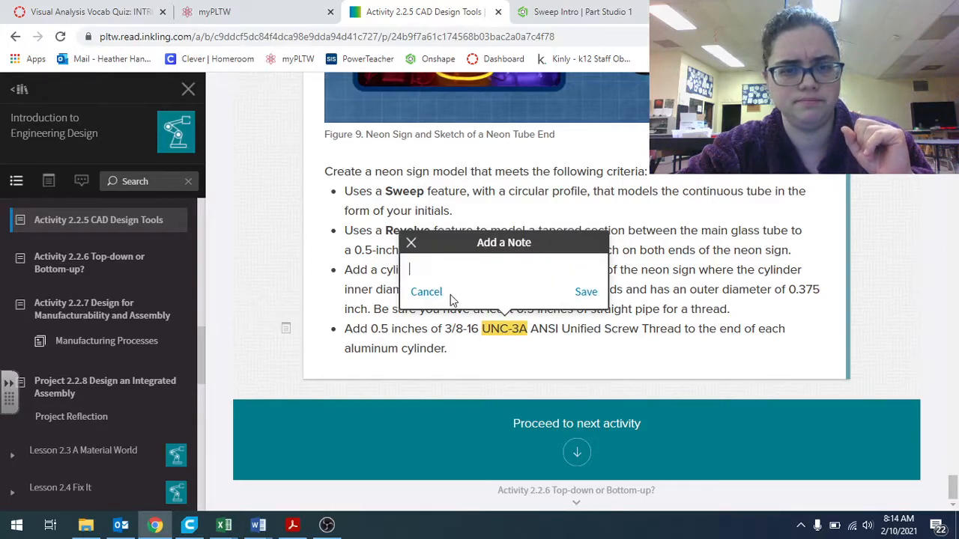
click(426, 292)
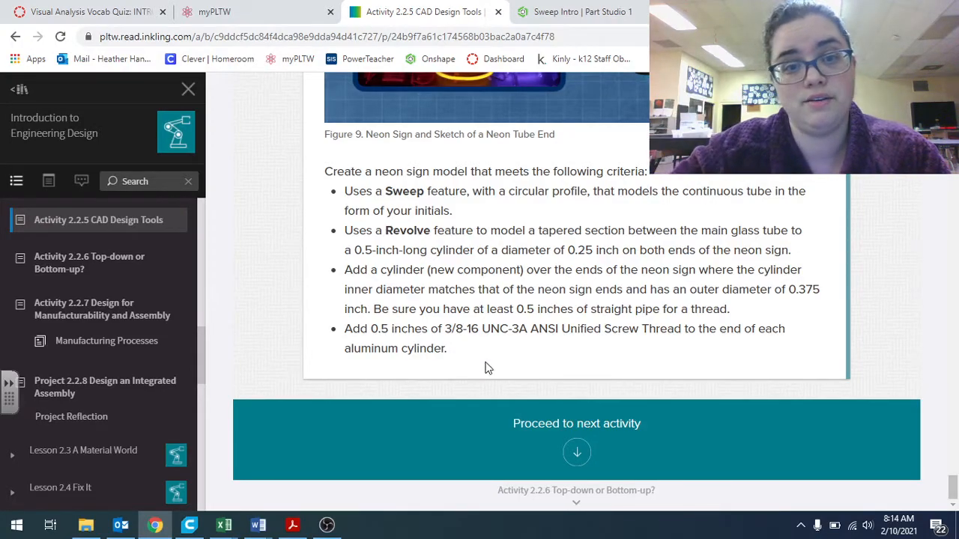
Scroll through the Going Beyond neon sign description, its figure and the model criteria to review them
scroll(492, 361, up, 3)
scroll(483, 296, up, 3)
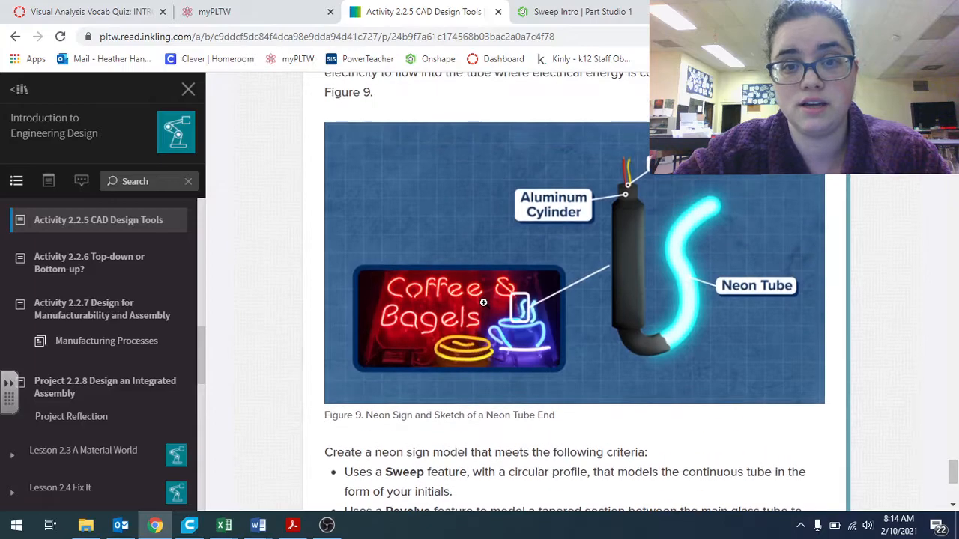
scroll(485, 305, down, 3)
scroll(484, 305, up, 4)
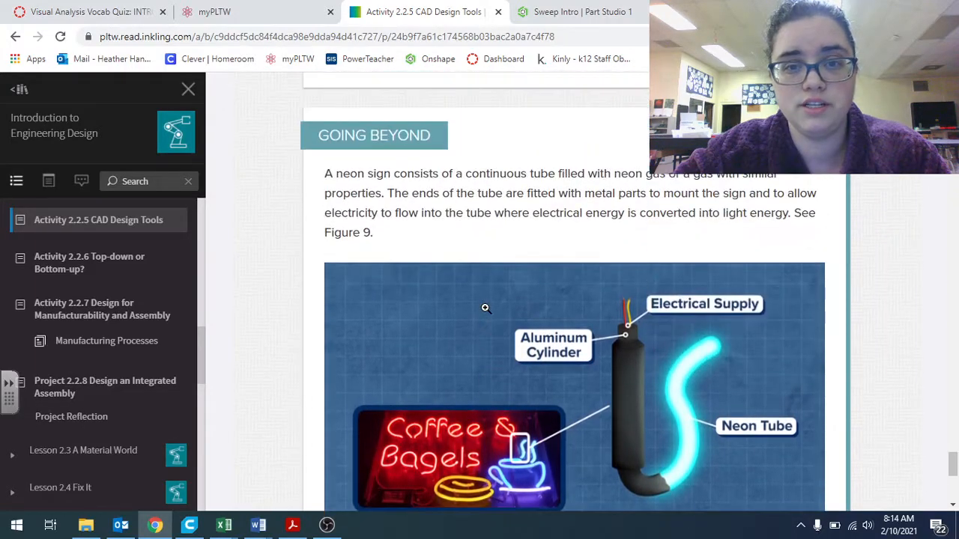
scroll(629, 267, down, 4)
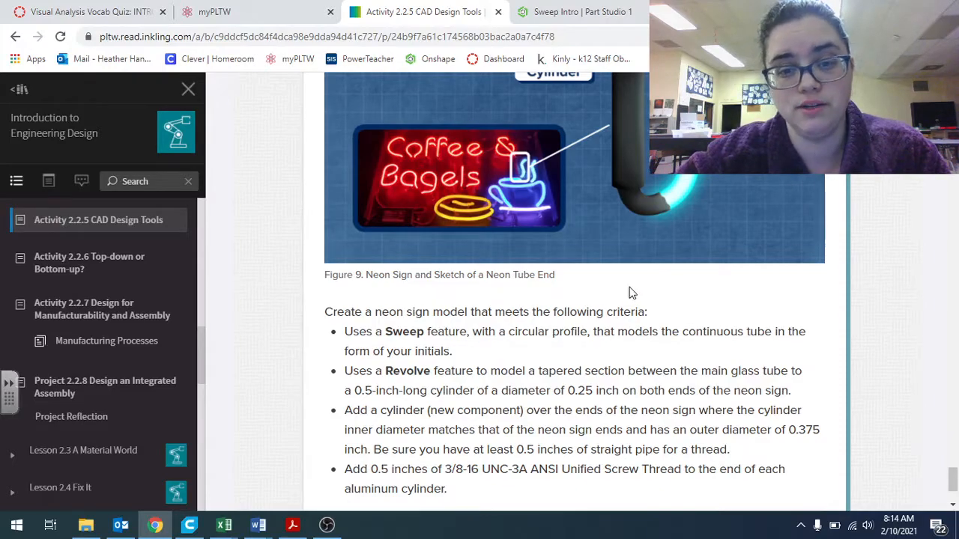
scroll(626, 284, up, 2)
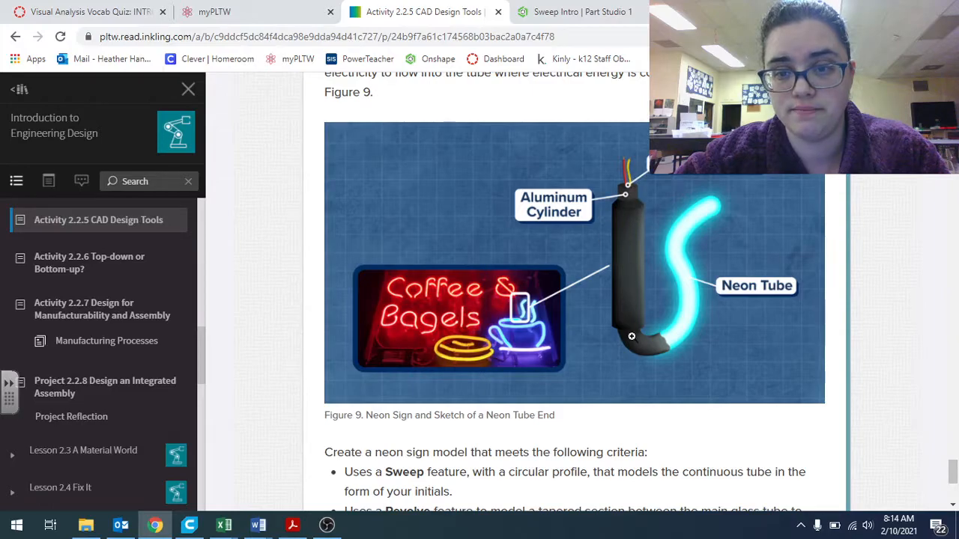
scroll(624, 313, down, 1)
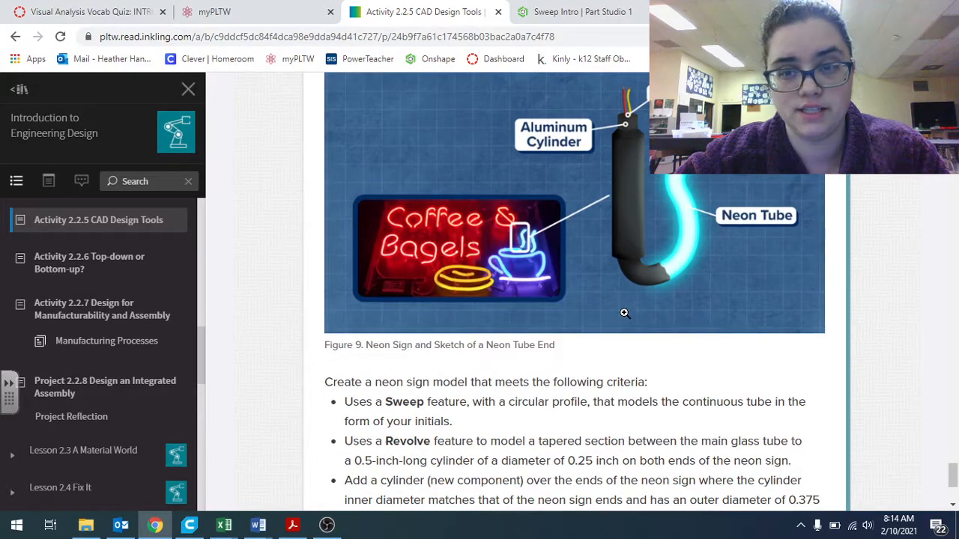
scroll(624, 312, down, 2)
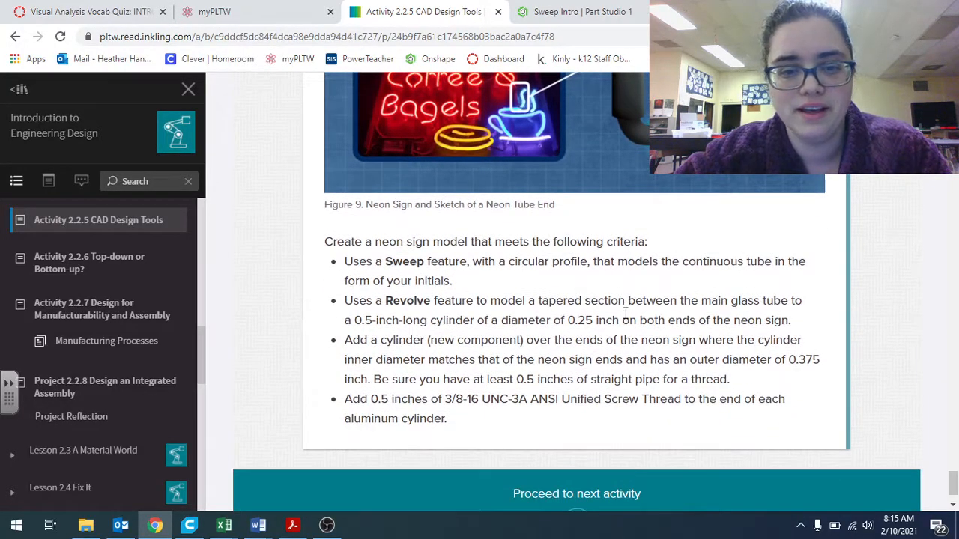
scroll(569, 336, down, 1)
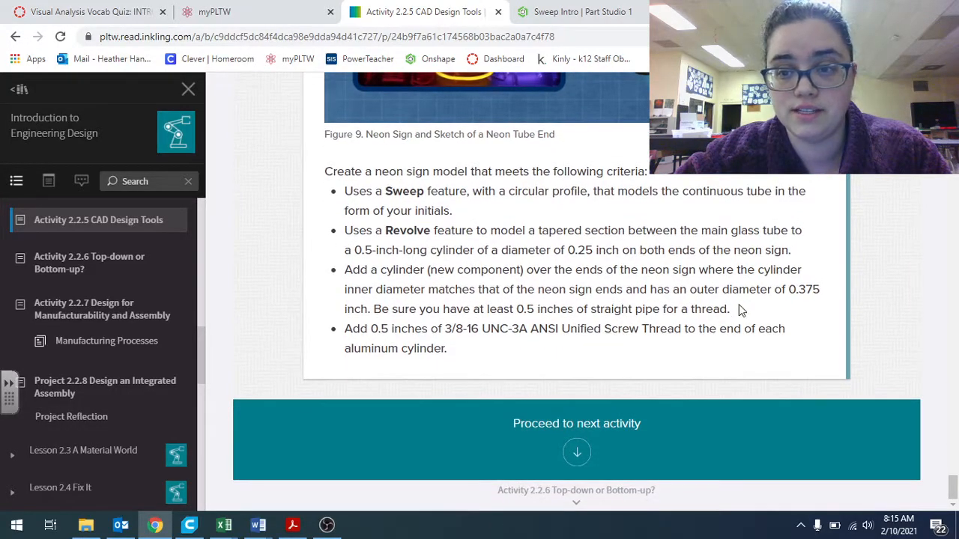
scroll(734, 322, up, 1)
drag(737, 383, 330, 248)
click(329, 247)
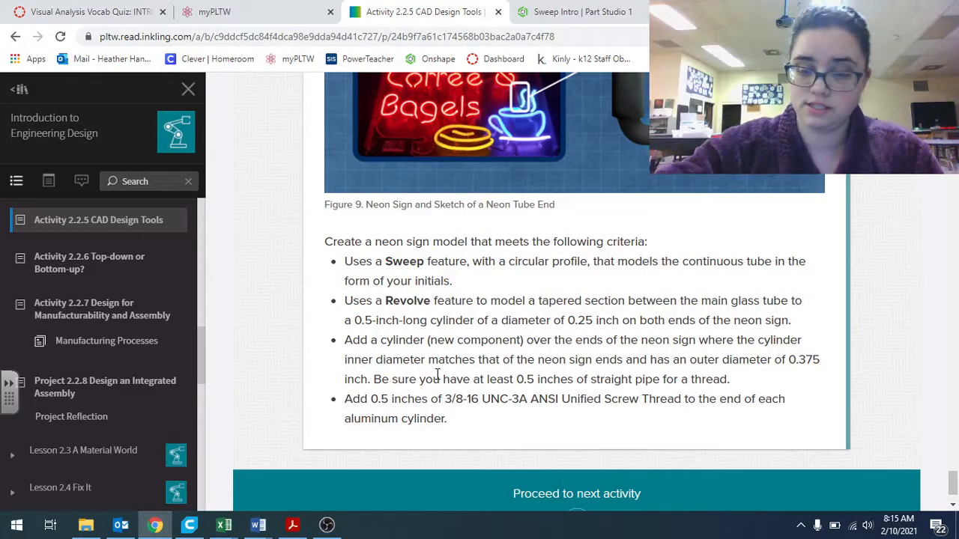
click(332, 524)
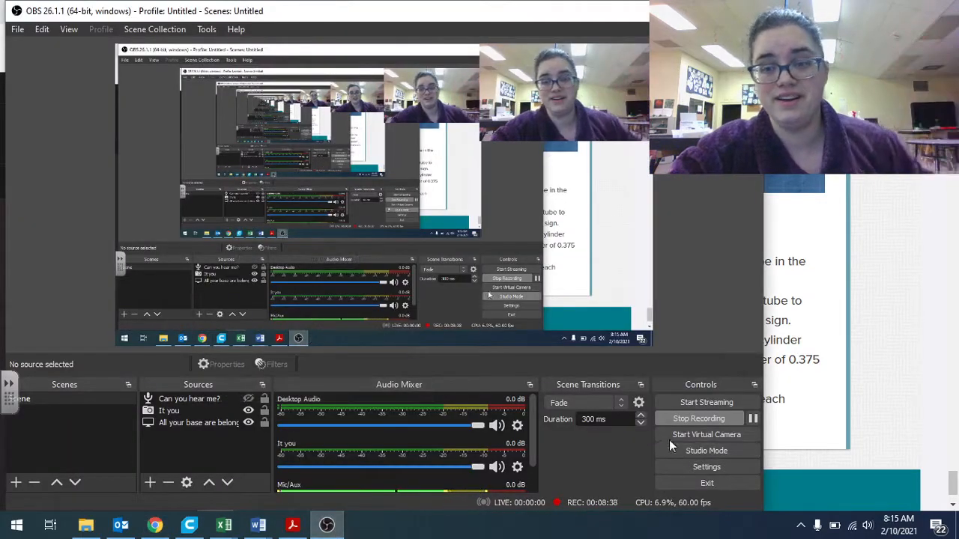